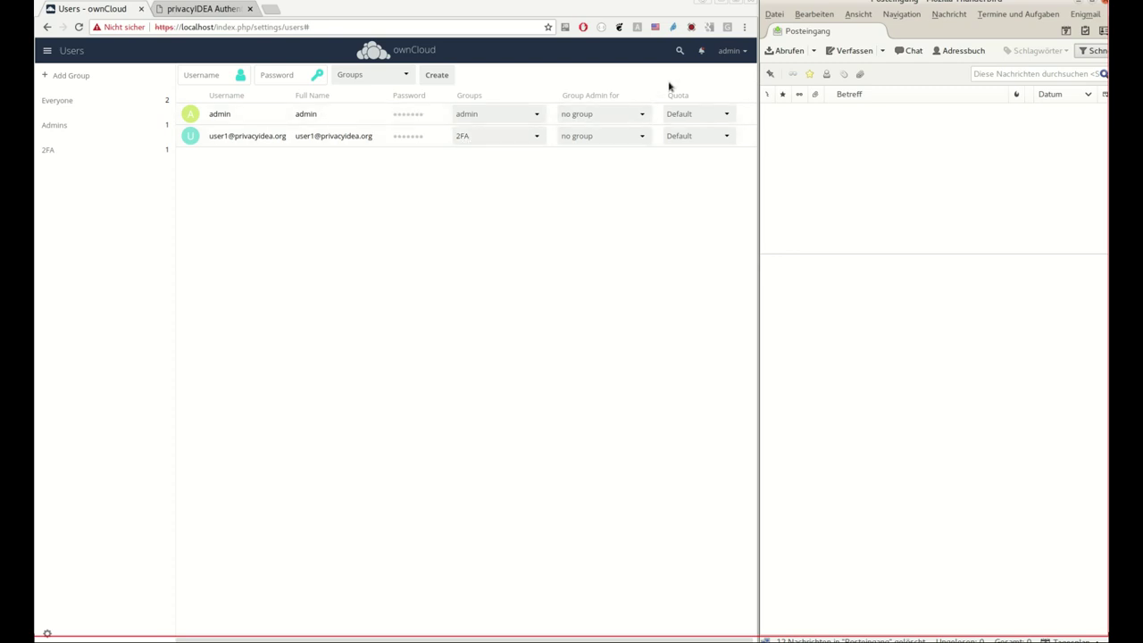
# Open the admin account menu to reach ownCloud's privacyIDEA 2FA settings
pyautogui.click(739, 51)
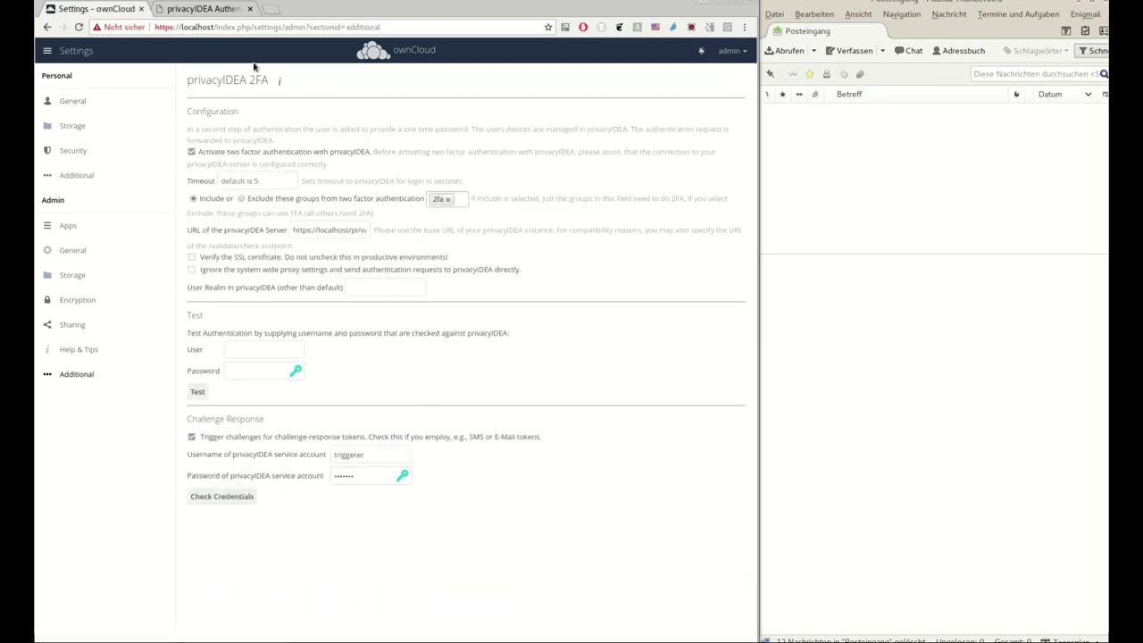
# In privacyIDEA's Users list, view user1's details and their active email token
pyautogui.click(205, 8)
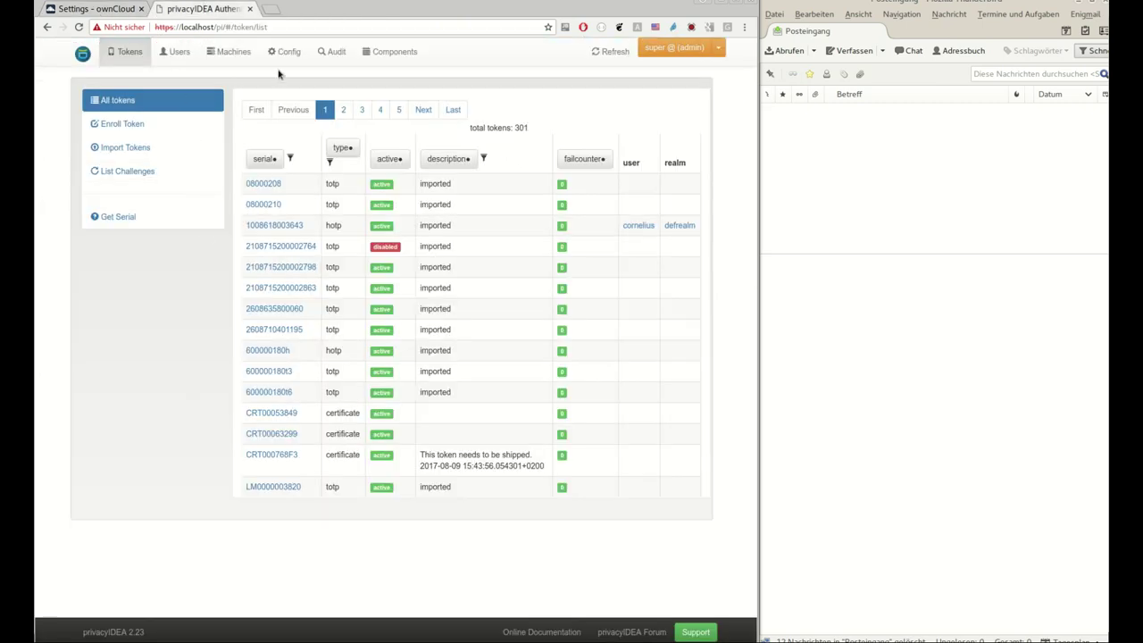
pyautogui.click(166, 56)
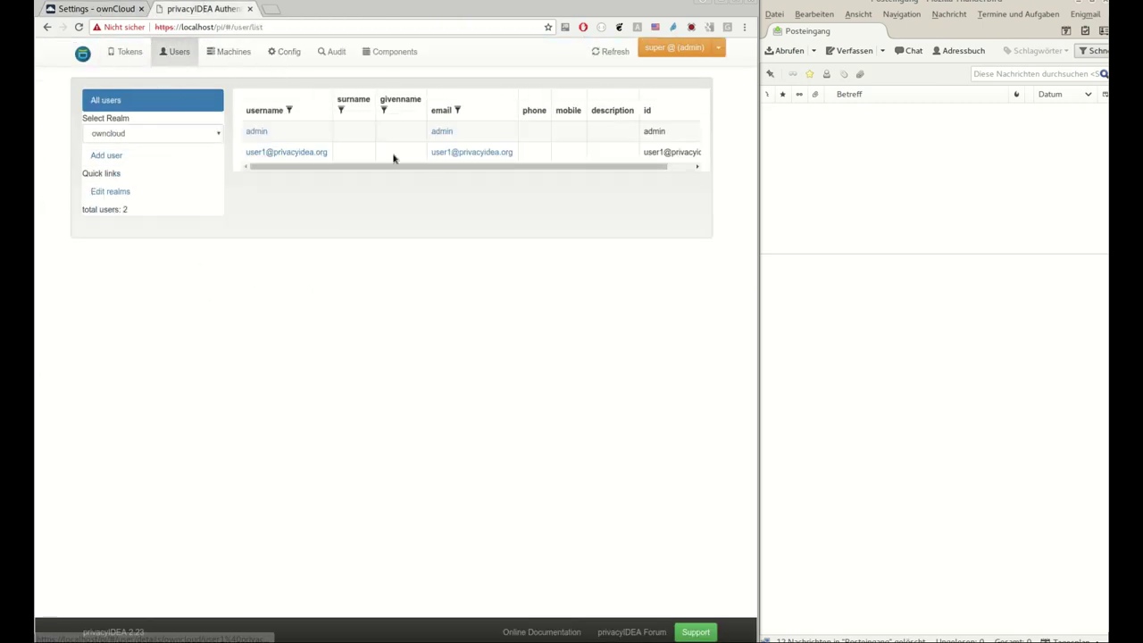
pyautogui.click(300, 154)
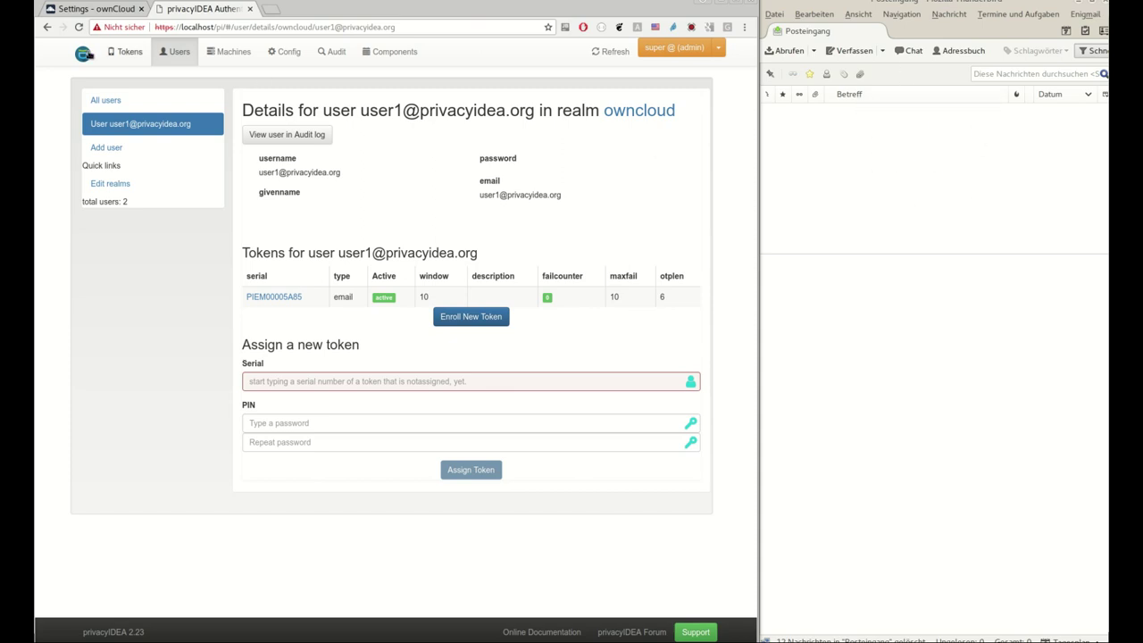
# Log the admin out of ownCloud from the 2FA settings page
pyautogui.click(100, 11)
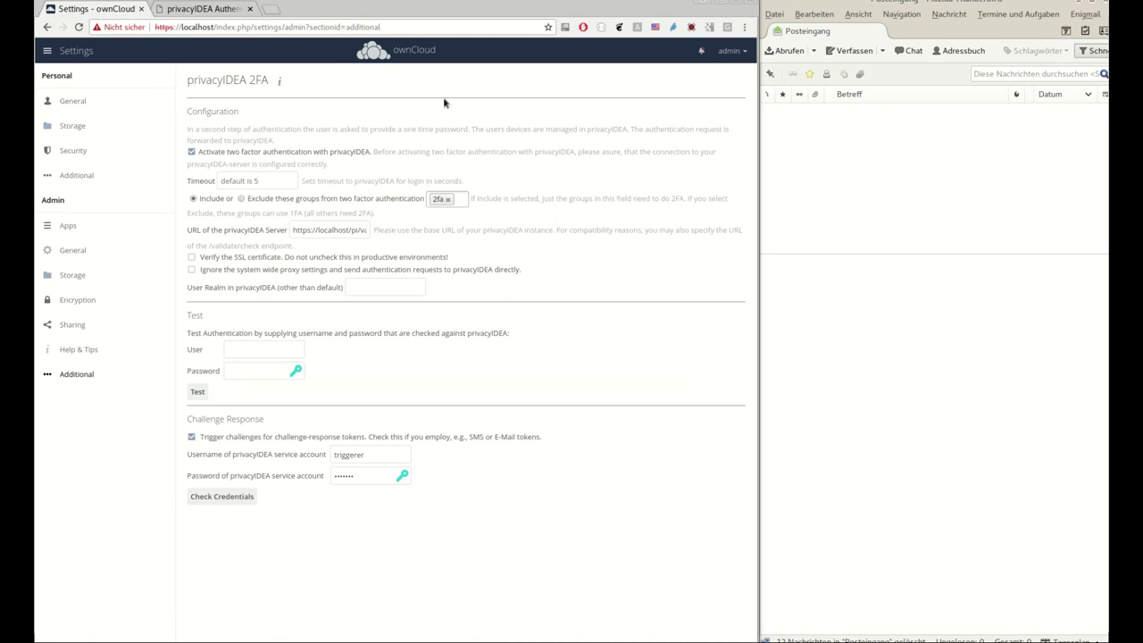
pyautogui.click(744, 52)
pyautogui.click(728, 142)
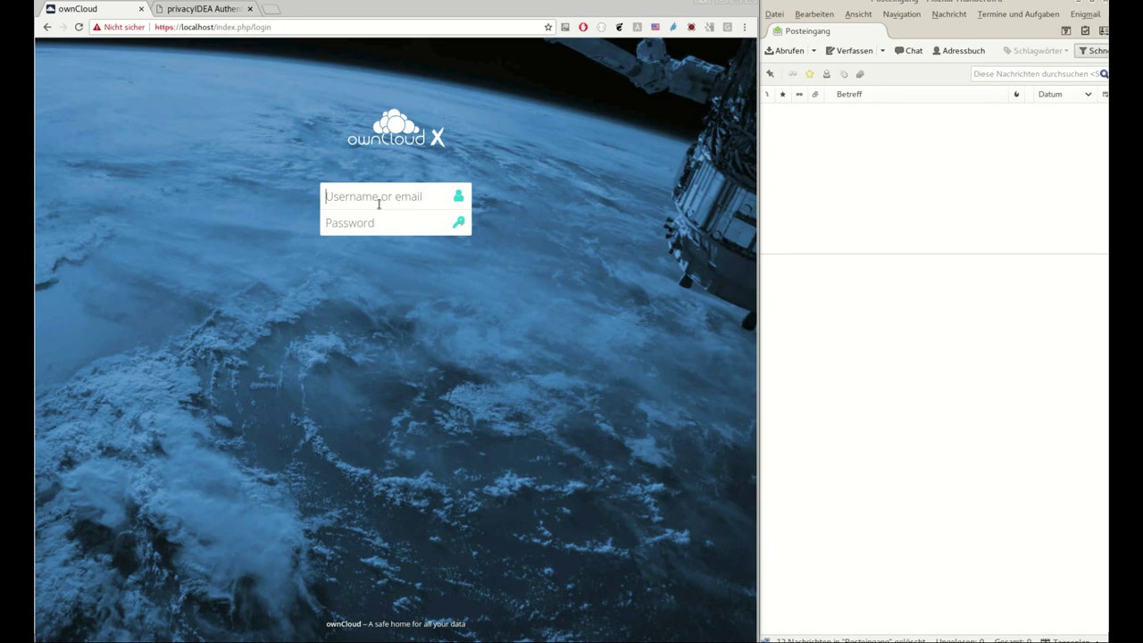
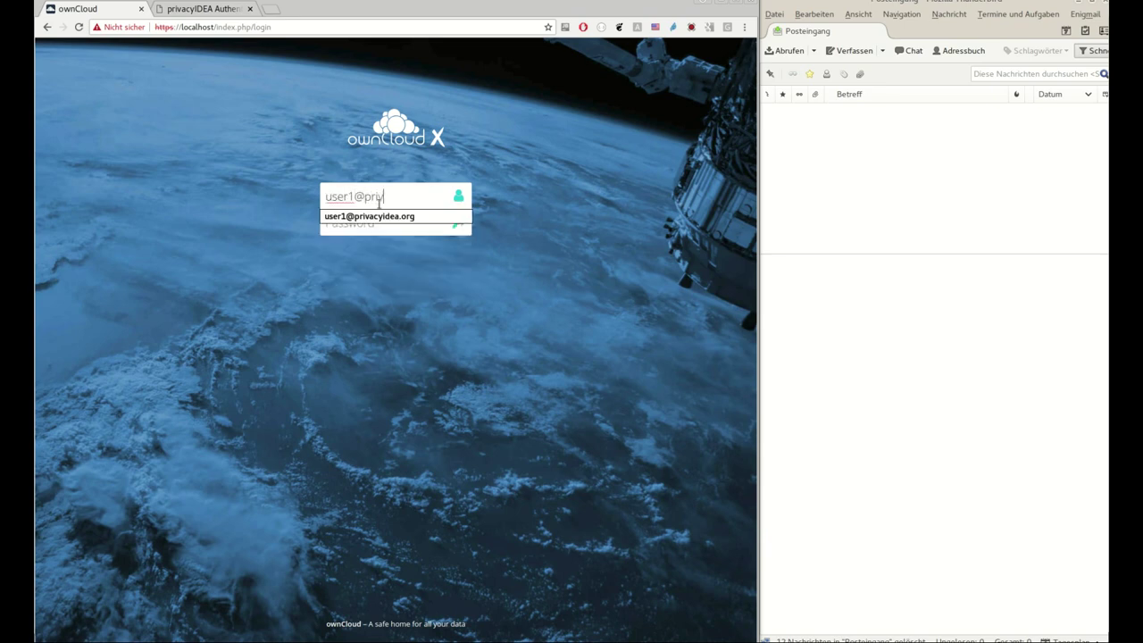
pyautogui.press('Tab')
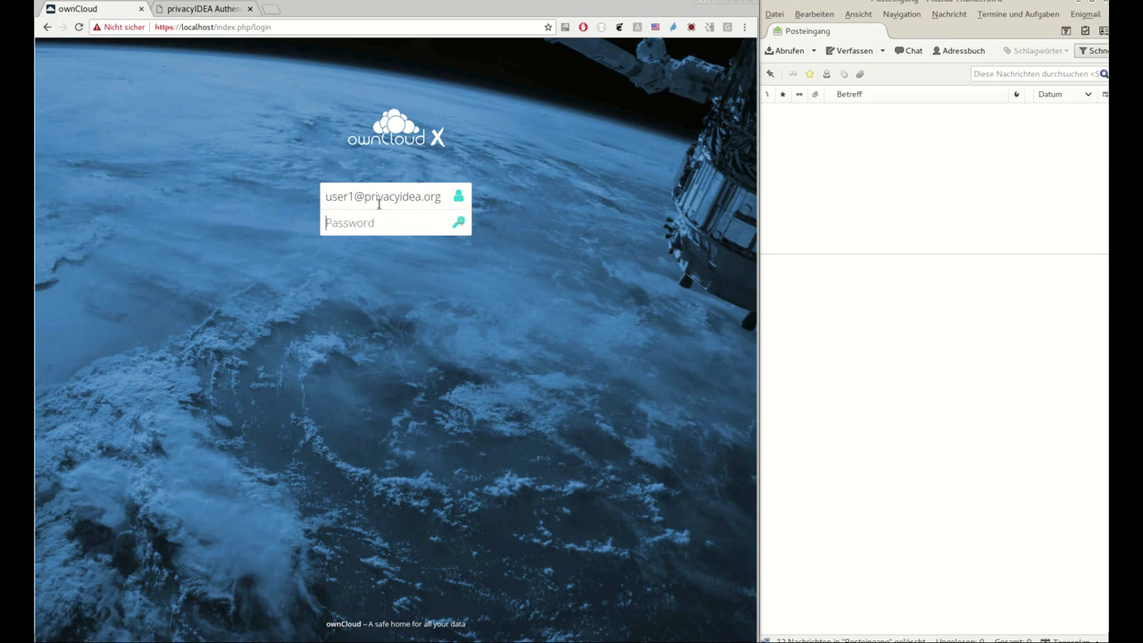
pyautogui.write('t')
pyautogui.press('Return')
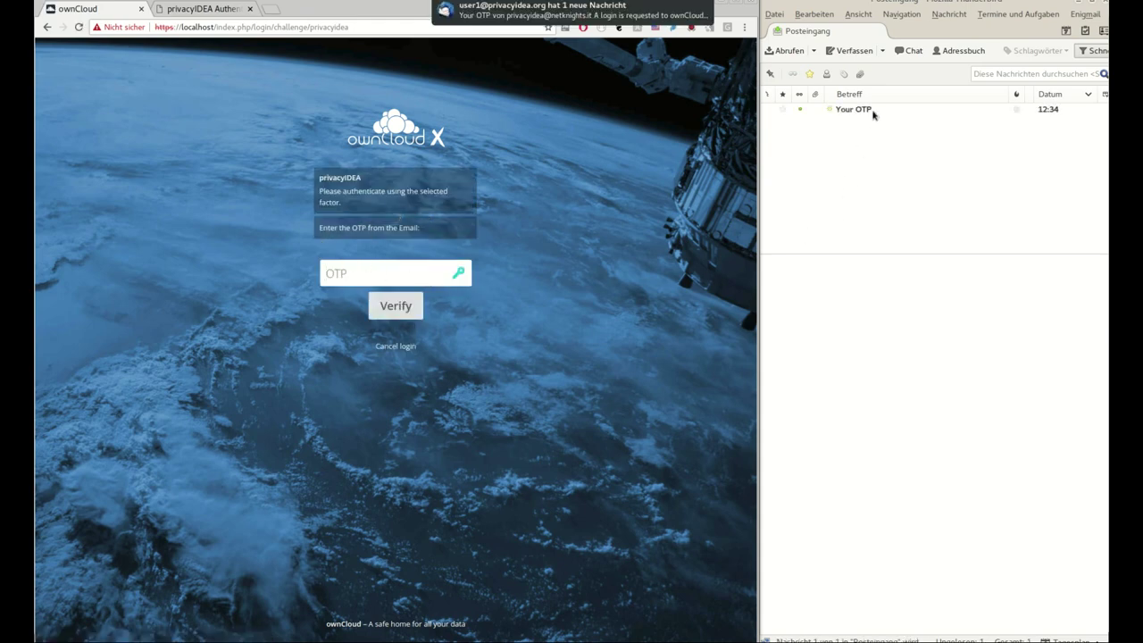
# Enter the one-time code from the 'Your OTP' email to finish user1's login
pyautogui.click(859, 111)
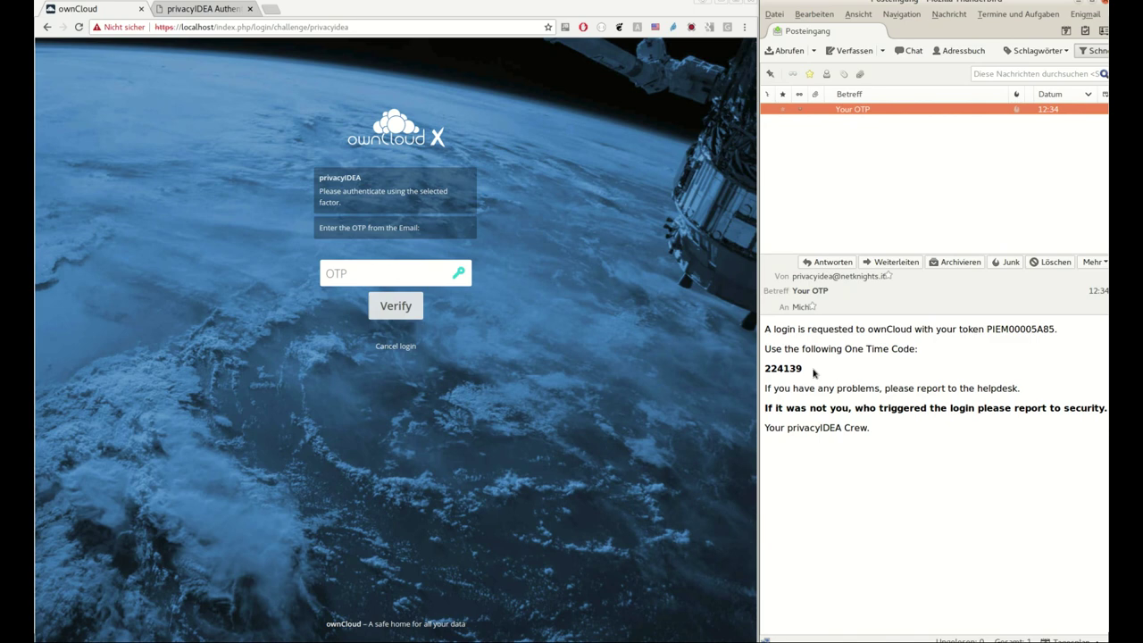
pyautogui.click(407, 268)
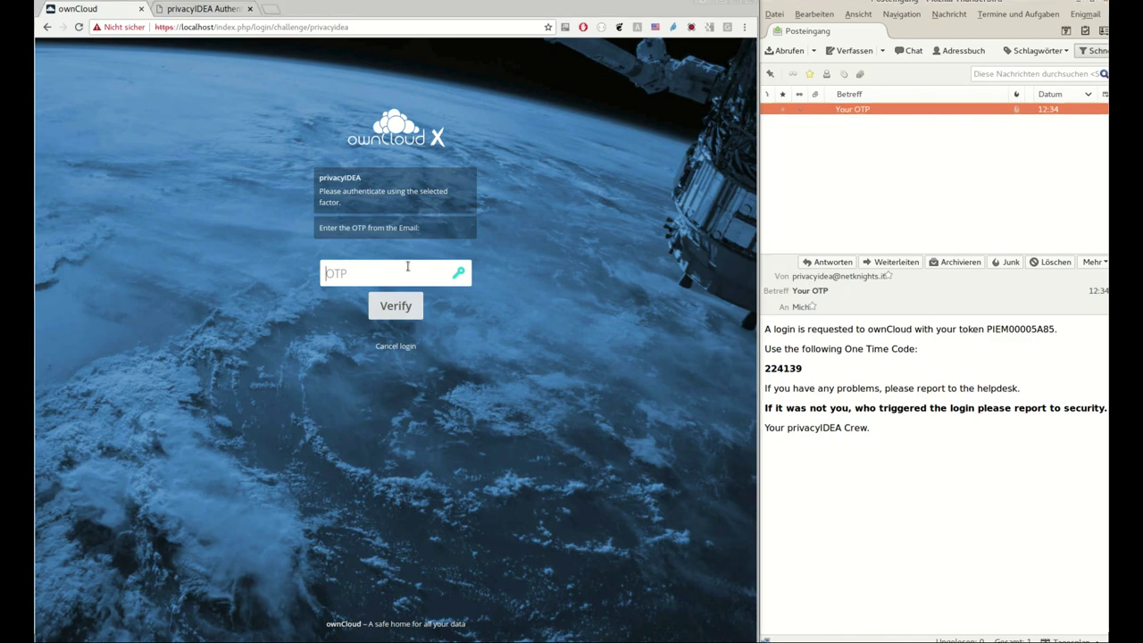
pyautogui.press('Return')
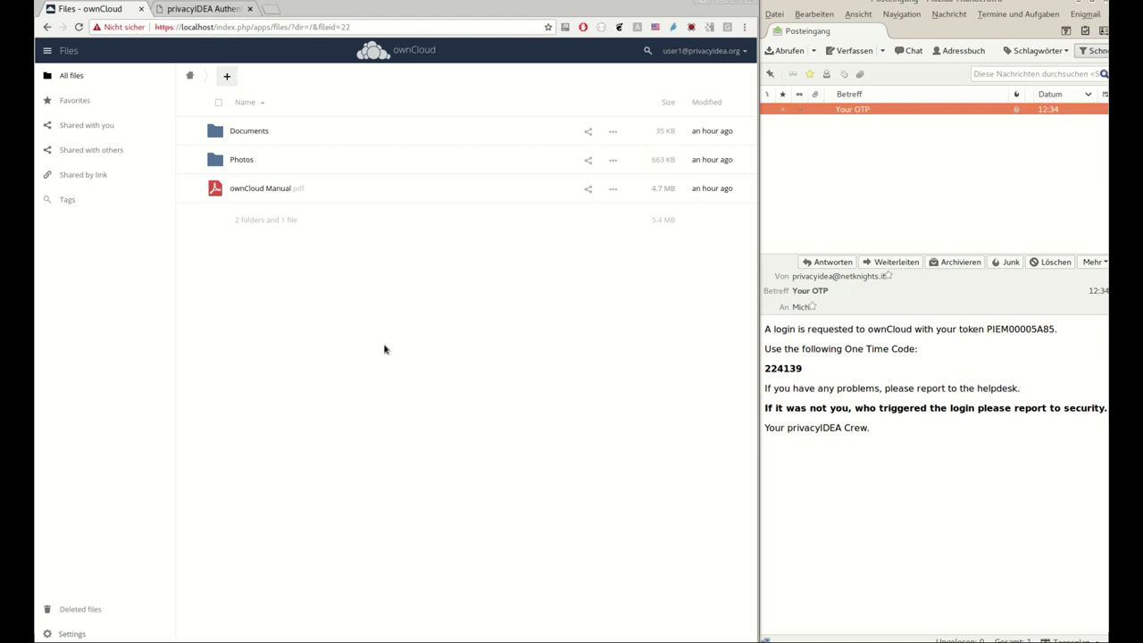
# Log user1 out and sign back in to ownCloud as admin
pyautogui.click(732, 51)
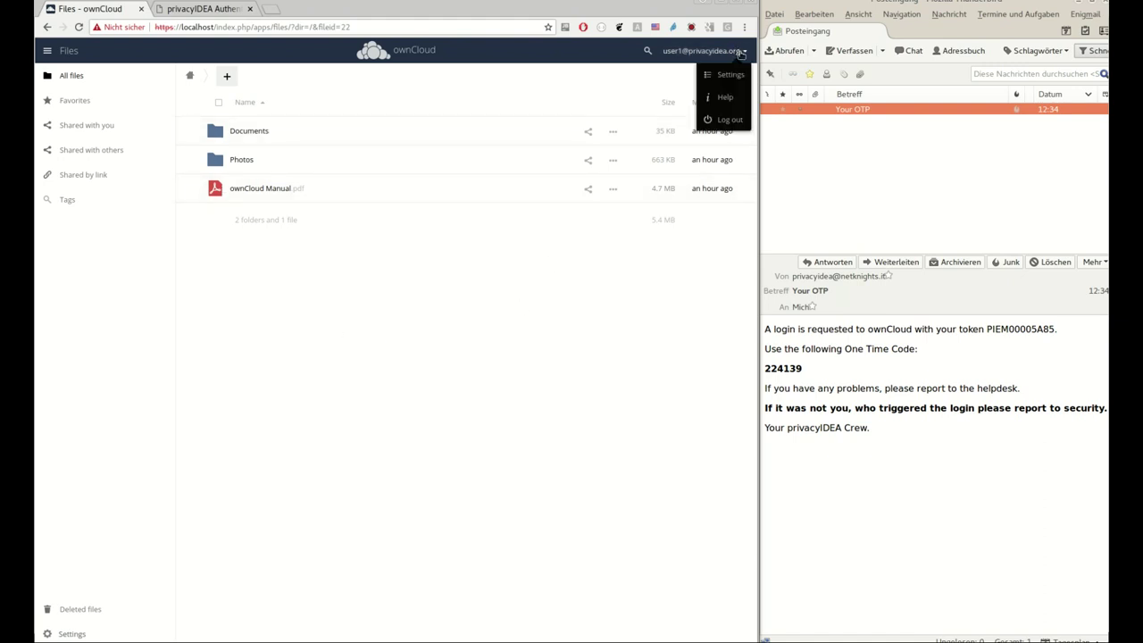
pyautogui.click(729, 120)
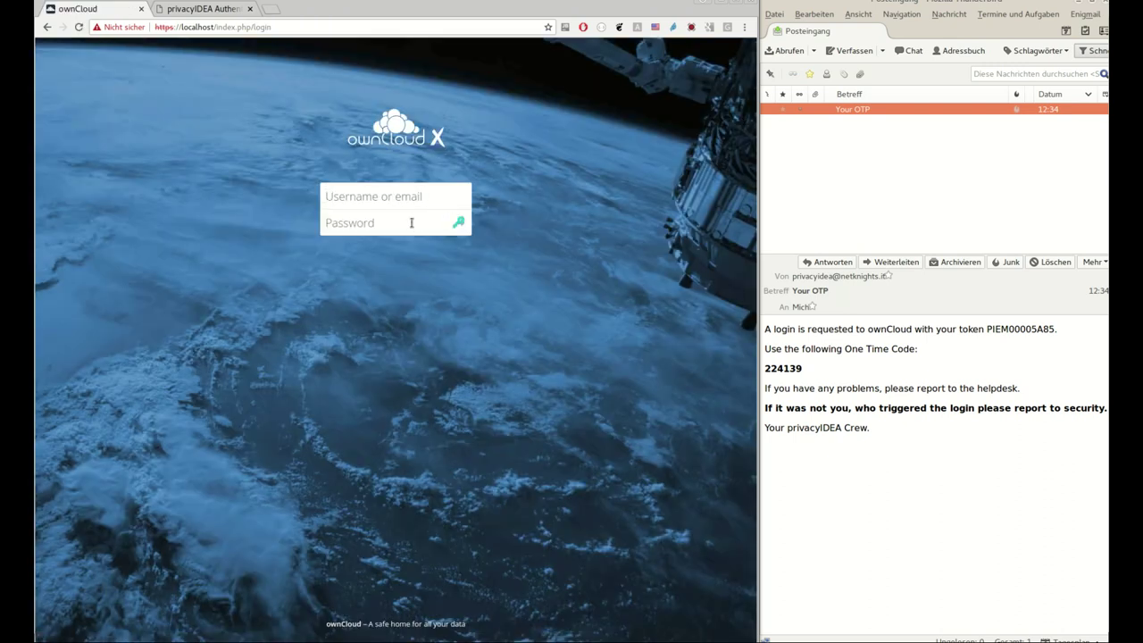
pyautogui.write('admin')
pyautogui.press('Tab')
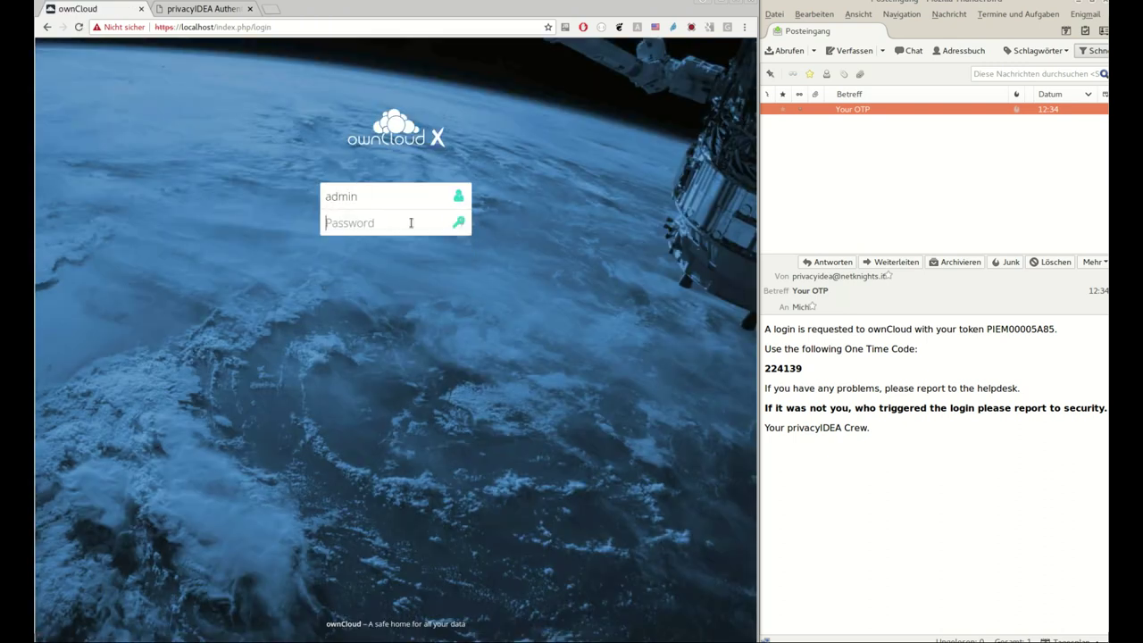
pyautogui.press('Return')
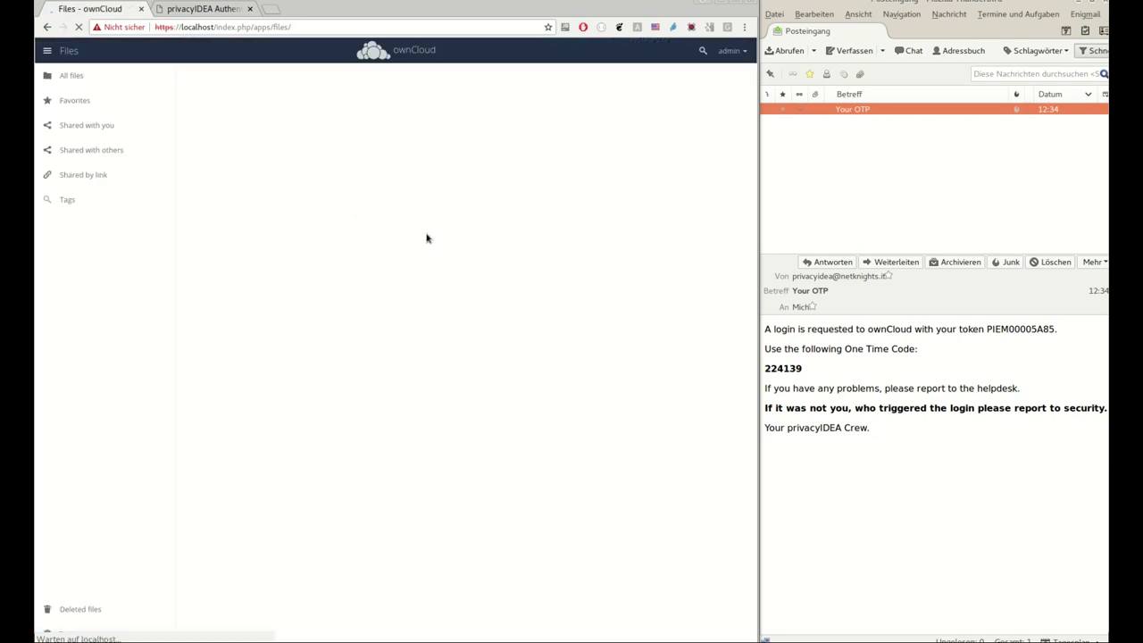
pyautogui.click(739, 53)
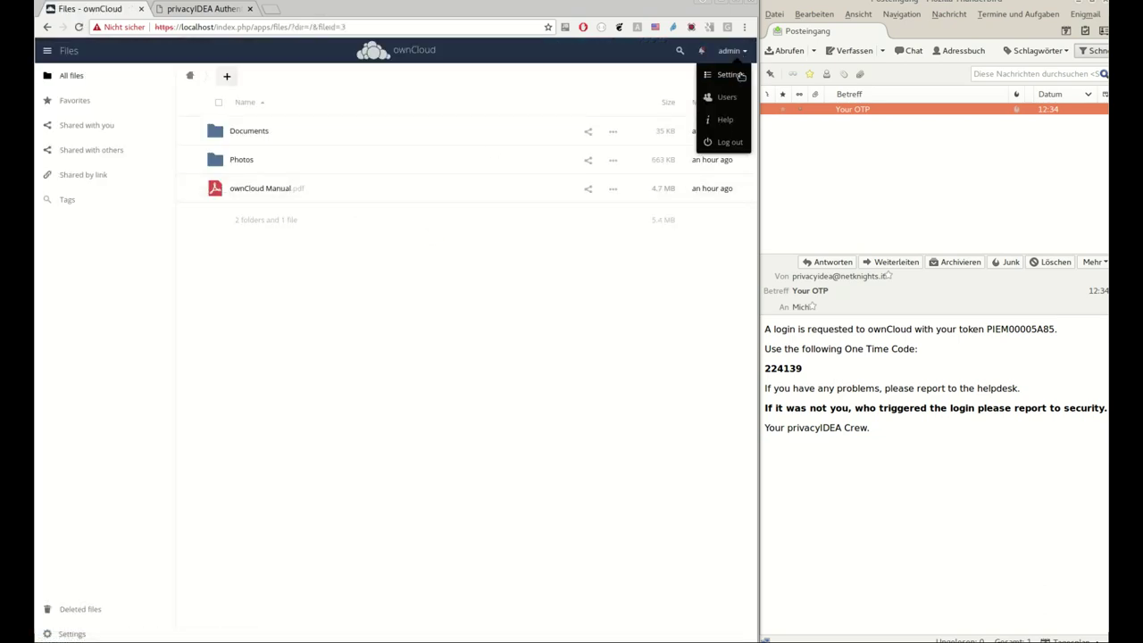
pyautogui.click(725, 97)
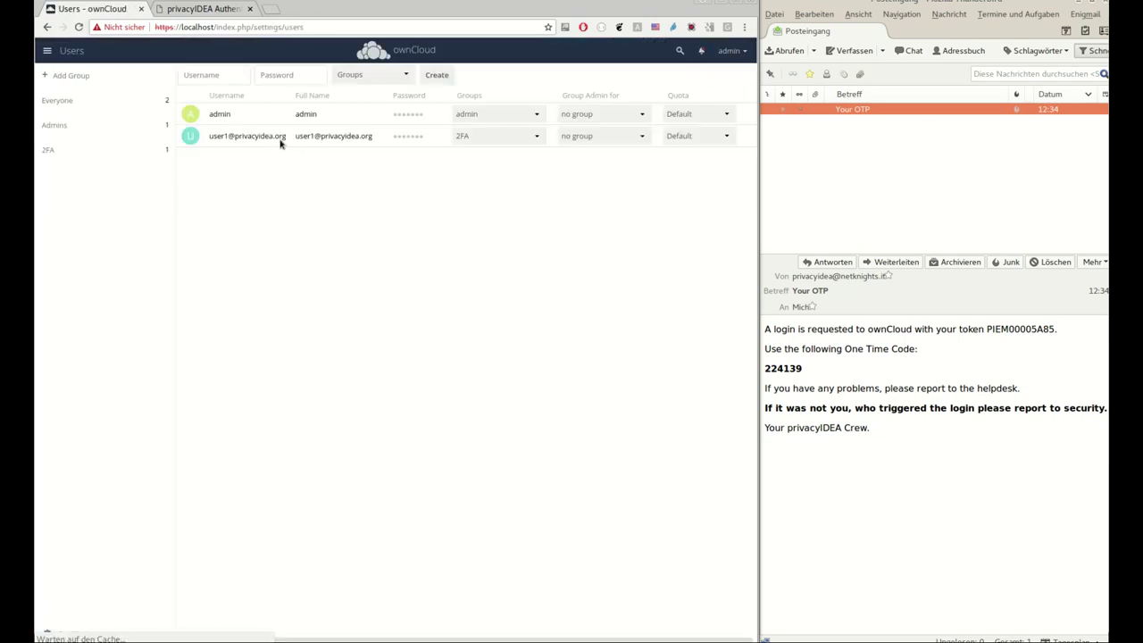
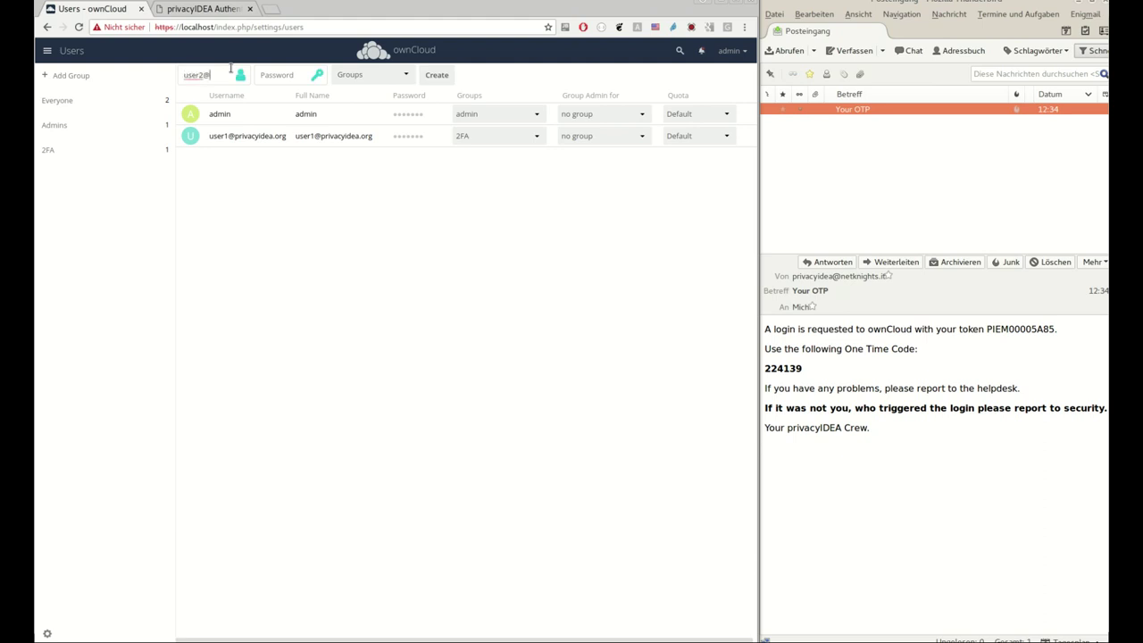
pyautogui.press('Tab')
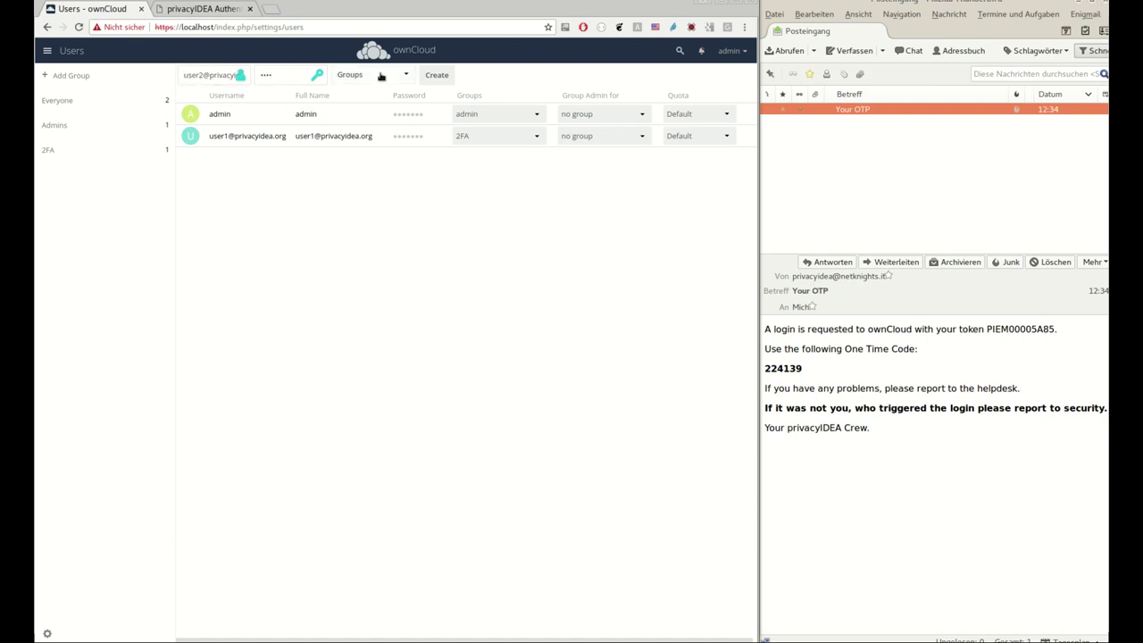
pyautogui.click(380, 75)
pyautogui.click(354, 94)
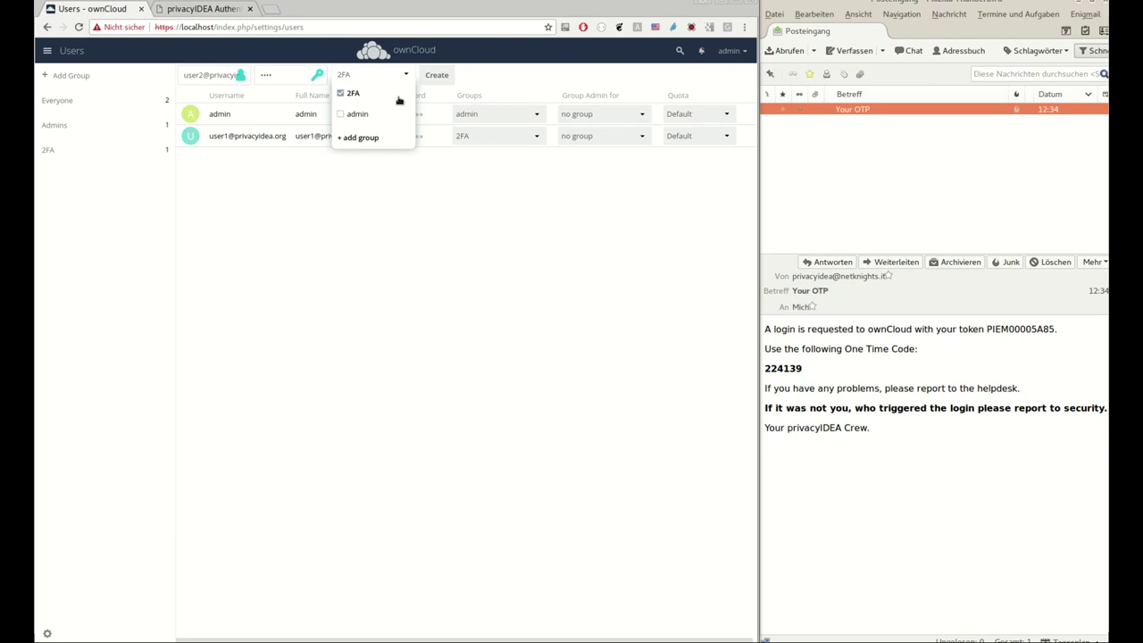
pyautogui.click(441, 80)
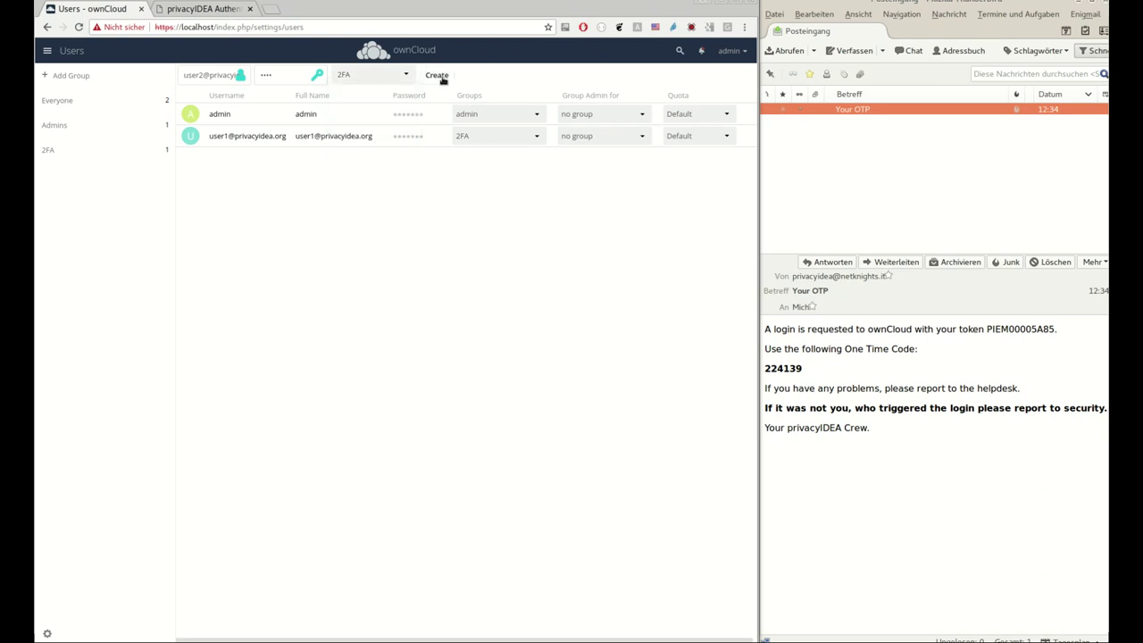
# Log the admin out and log in as user2 with its password
pyautogui.click(731, 51)
pyautogui.click(715, 149)
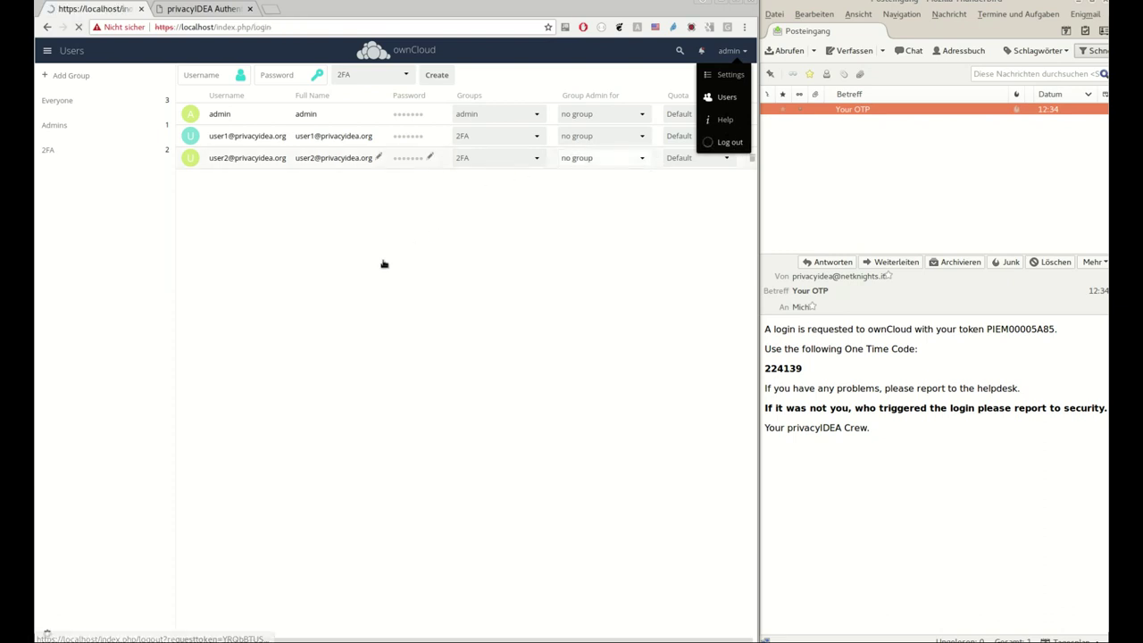
pyautogui.write('us')
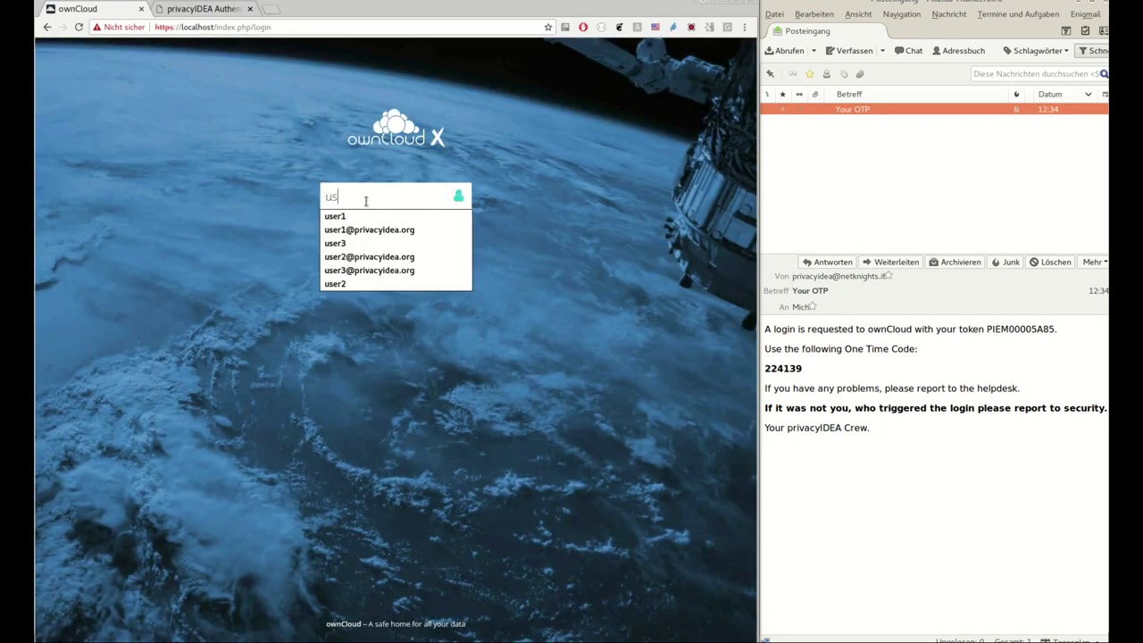
pyautogui.write('er2')
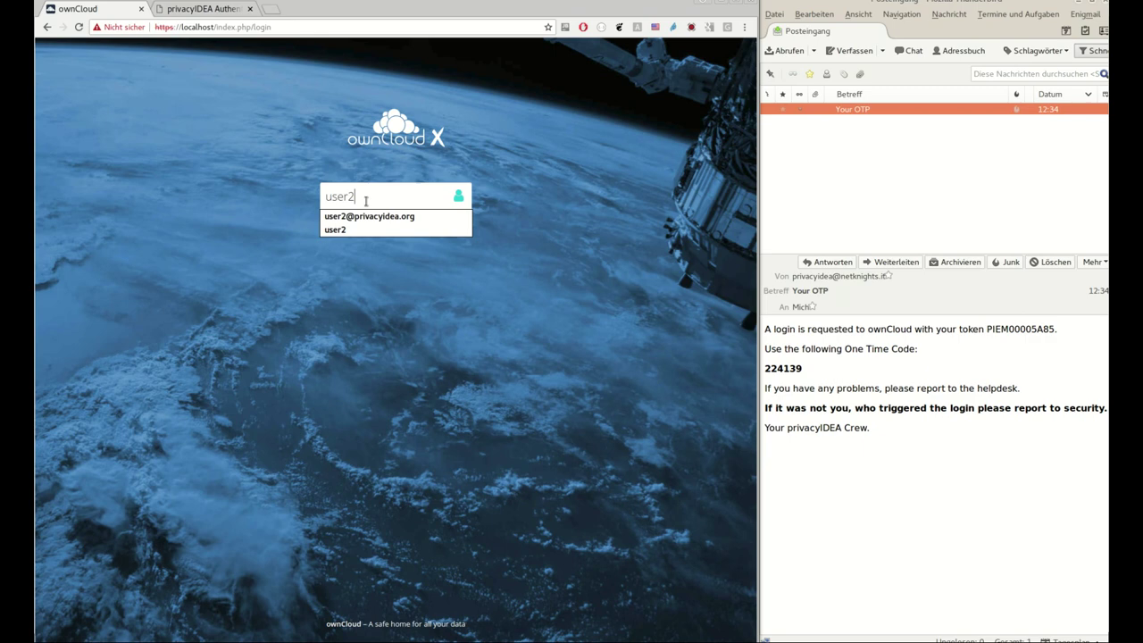
pyautogui.press('Down')
pyautogui.press('Tab')
pyautogui.press('Return')
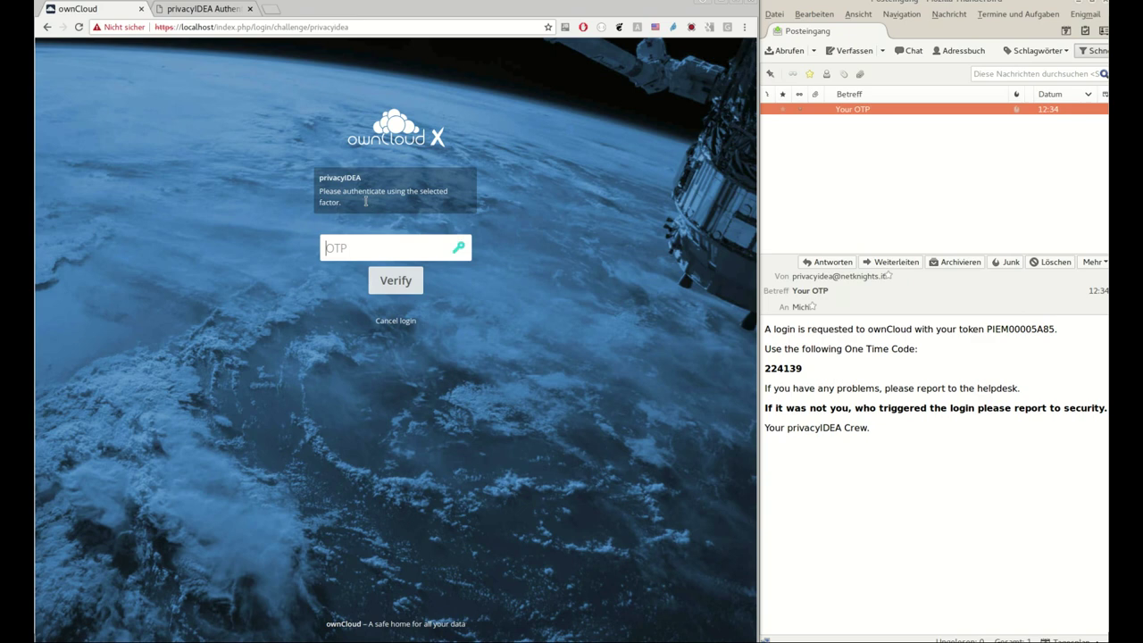
# Reload privacyIDEA's user list and open user2's details
pyautogui.click(228, 10)
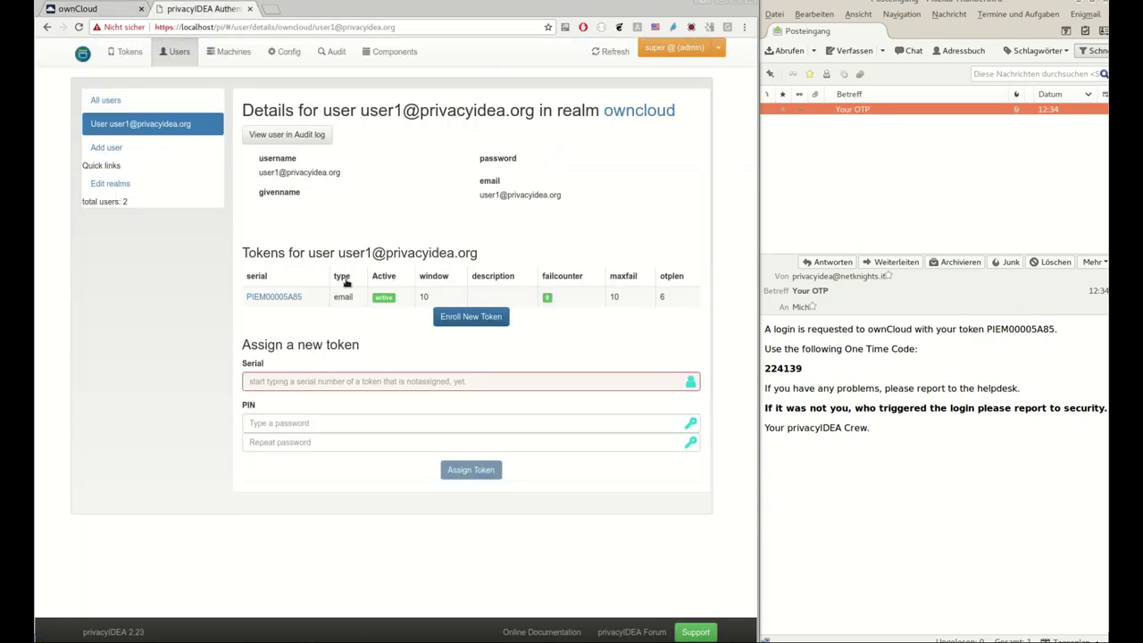
pyautogui.click(105, 100)
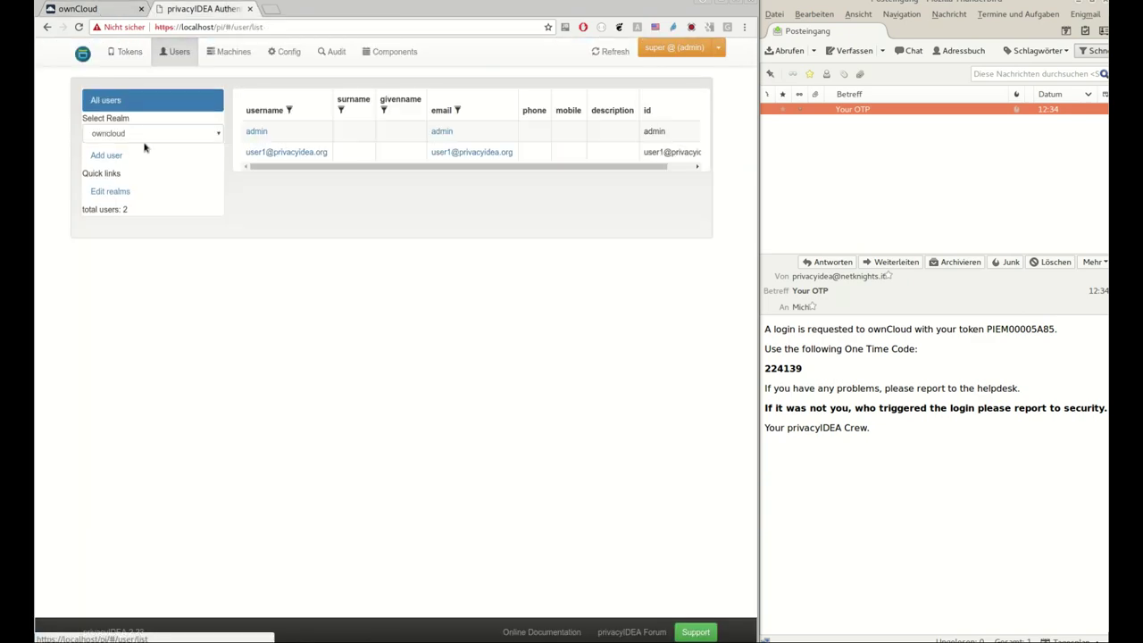
pyautogui.click(600, 50)
pyautogui.click(288, 173)
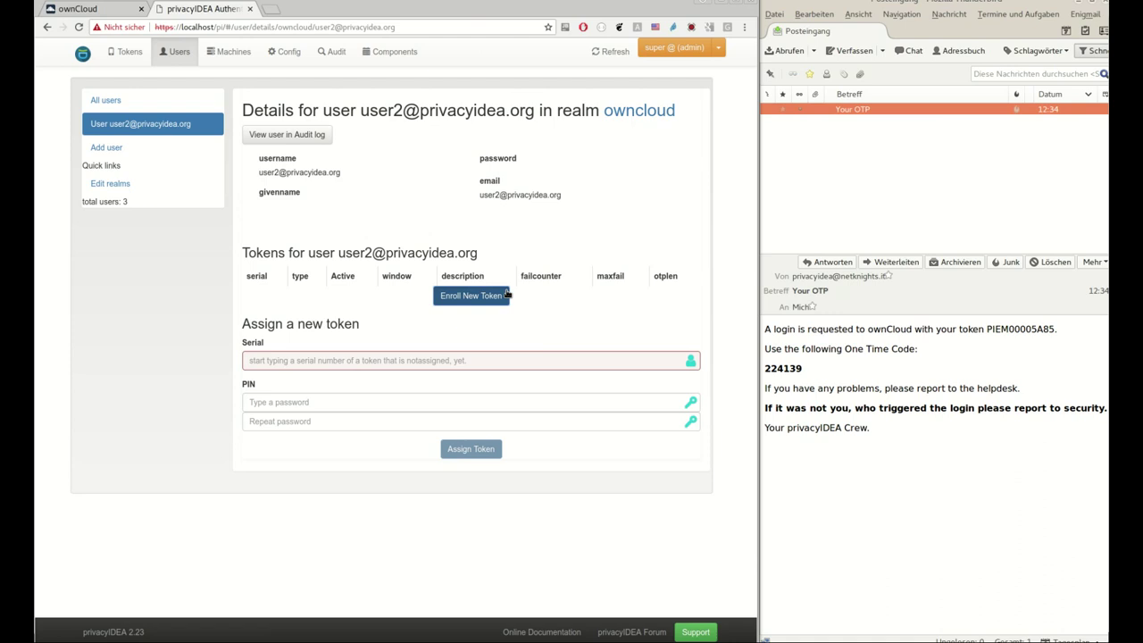
# Enroll an EMail token for user2 that reads the email address dynamically
pyautogui.click(464, 296)
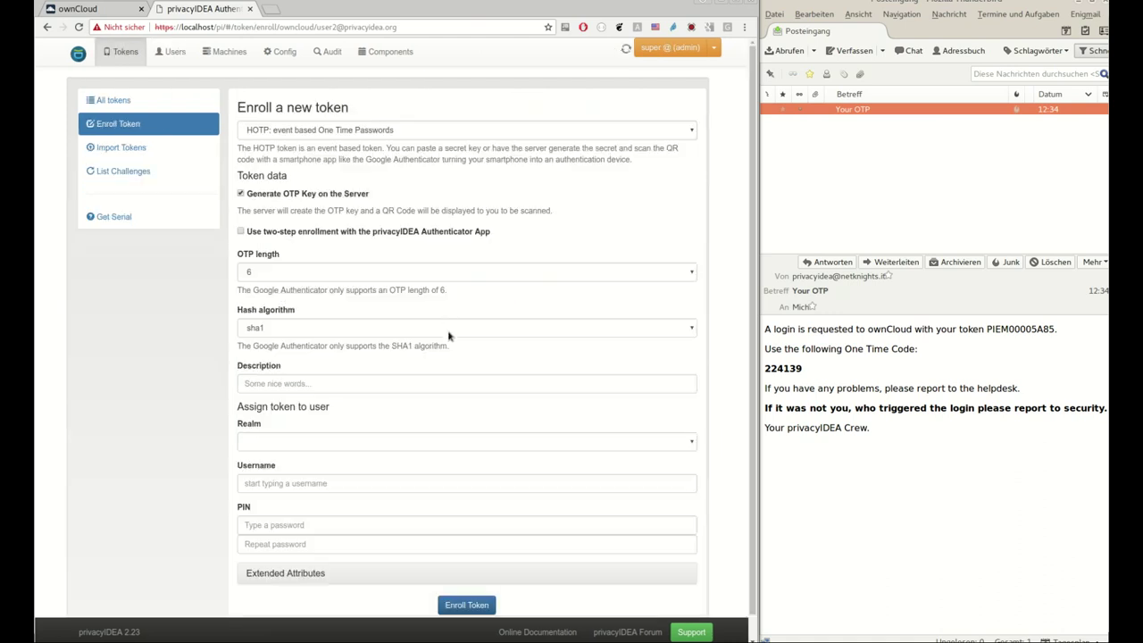
pyautogui.click(289, 133)
pyautogui.click(286, 203)
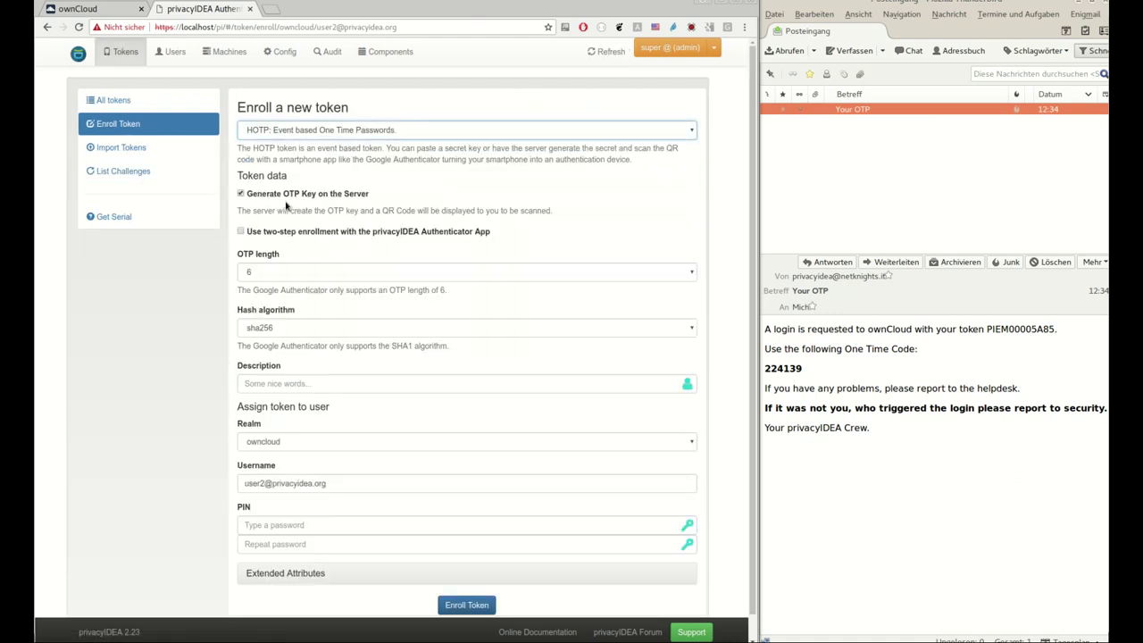
pyautogui.click(286, 135)
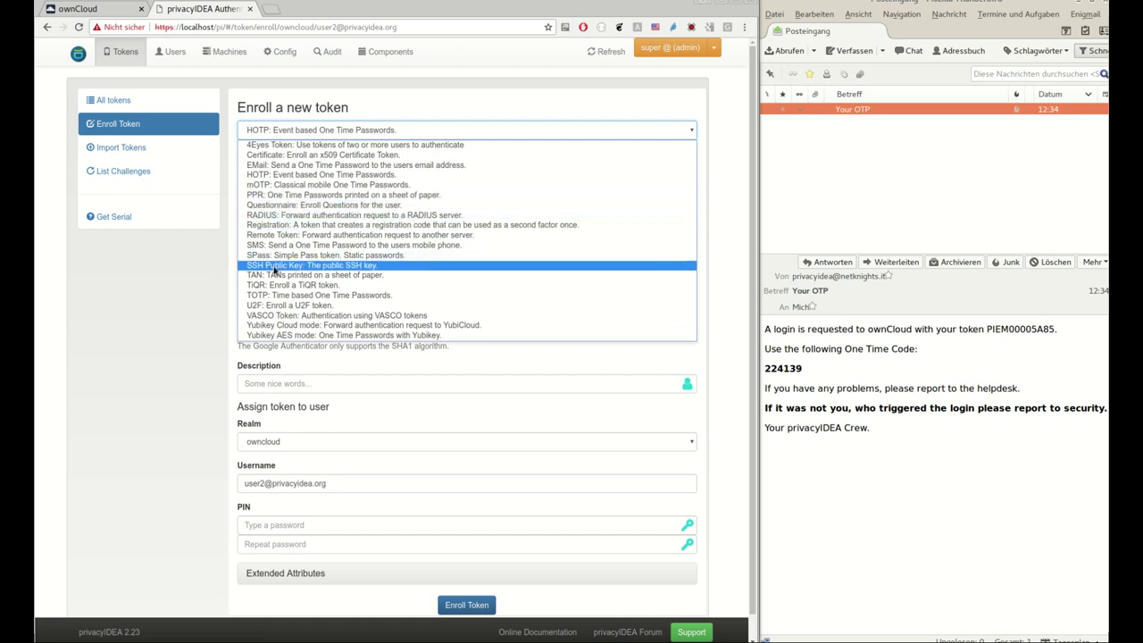
pyautogui.click(289, 166)
pyautogui.click(246, 194)
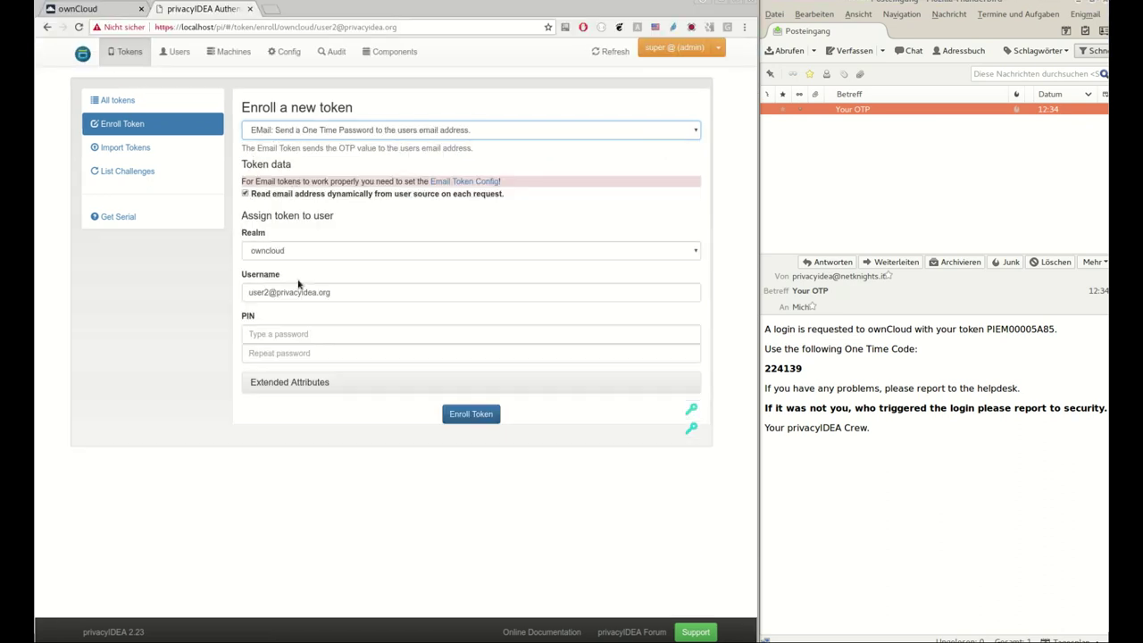
pyautogui.click(464, 414)
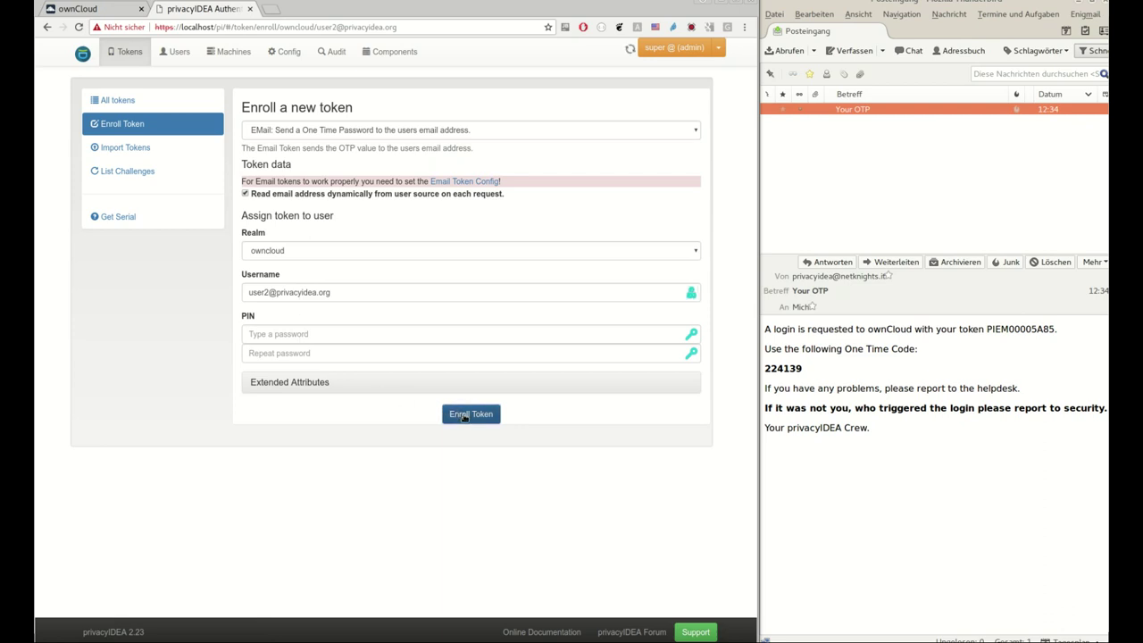
# Cancel the pending one-time code login and log in again as user2 with password
pyautogui.click(109, 9)
pyautogui.click(395, 322)
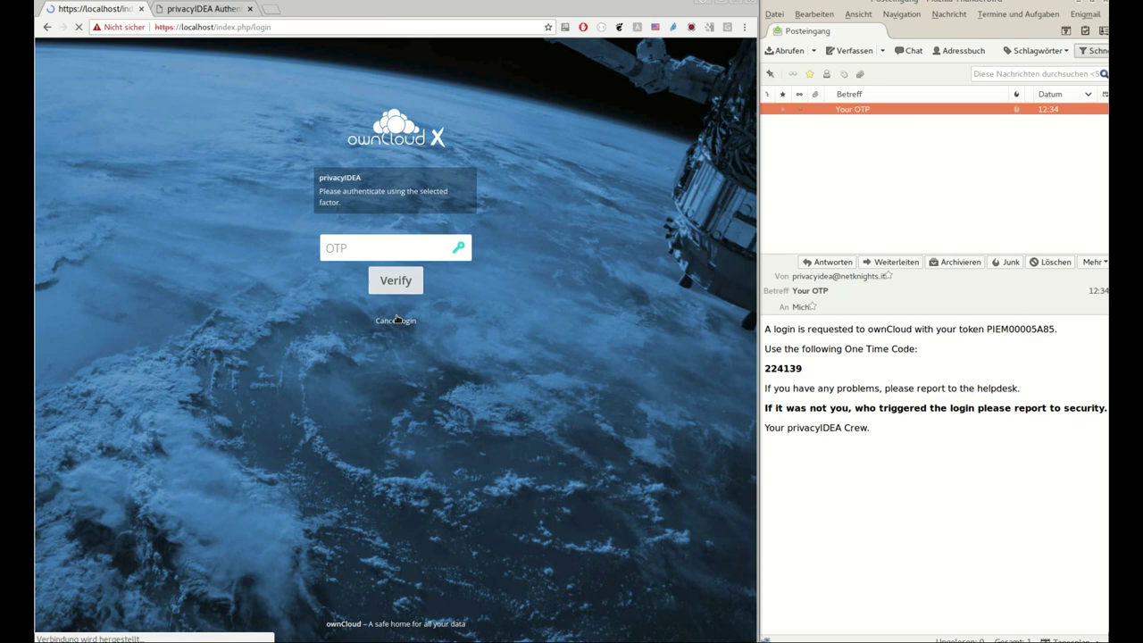
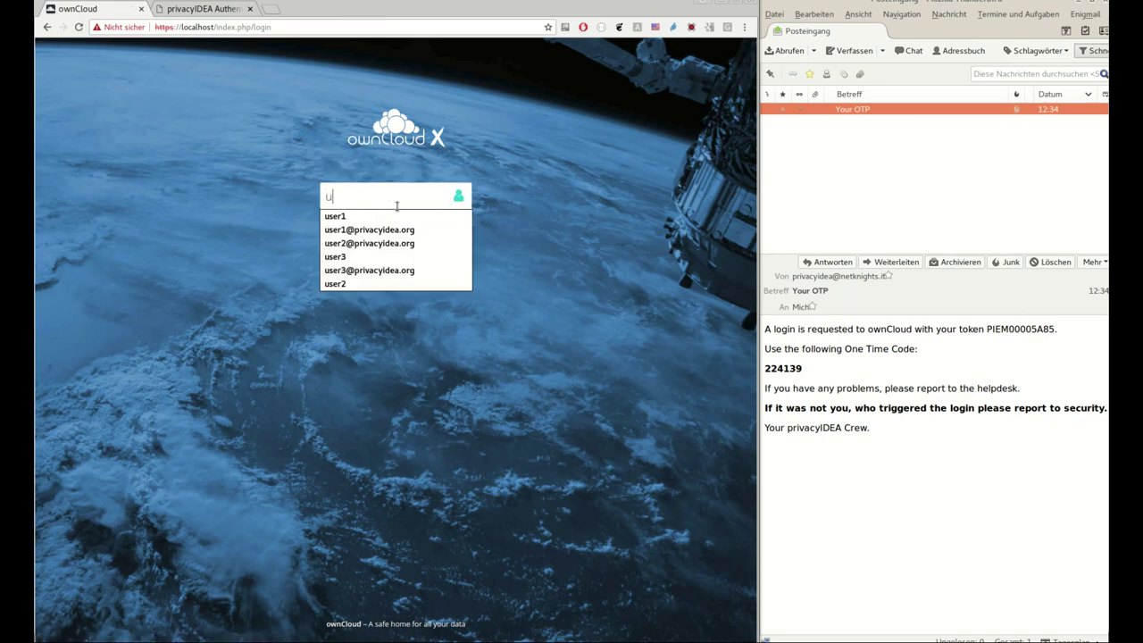
pyautogui.press('Down')
pyautogui.press('Tab')
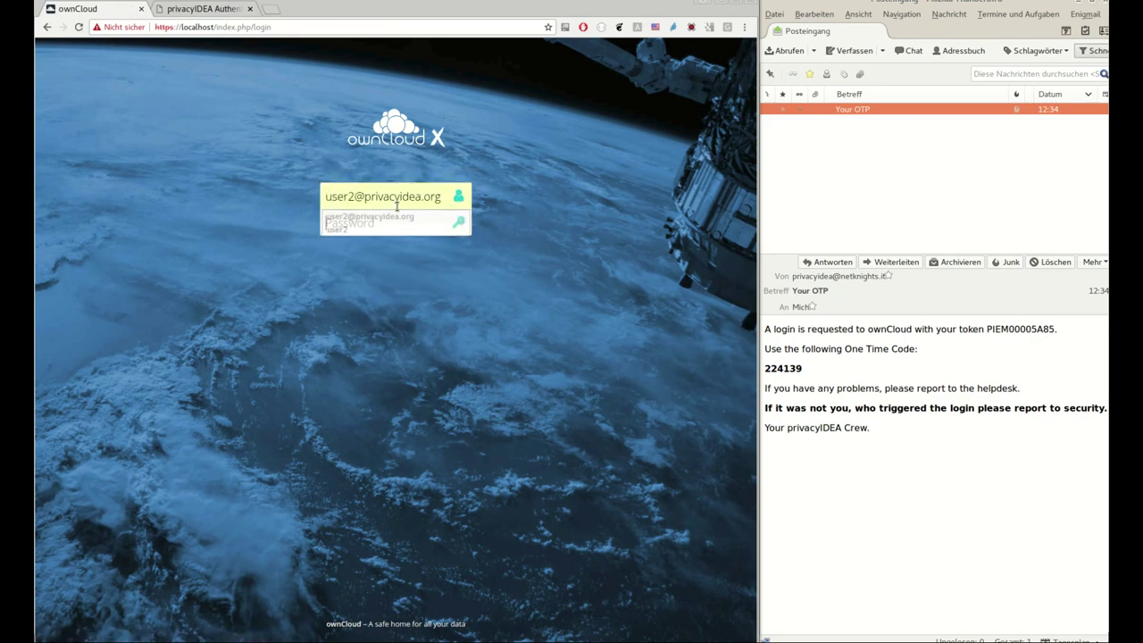
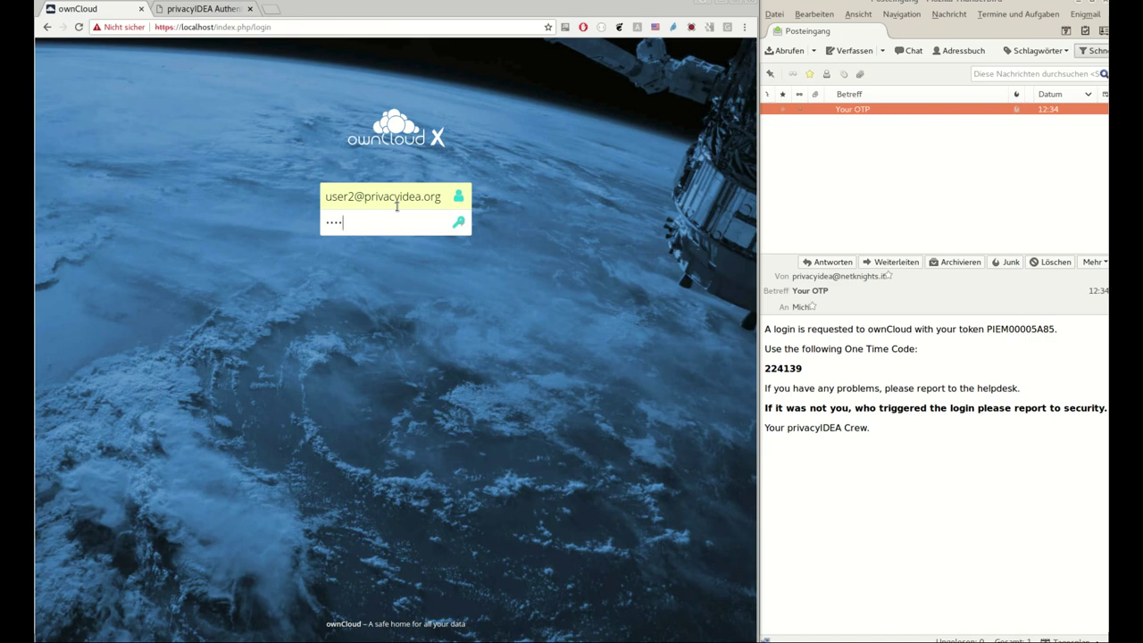
pyautogui.press('Return')
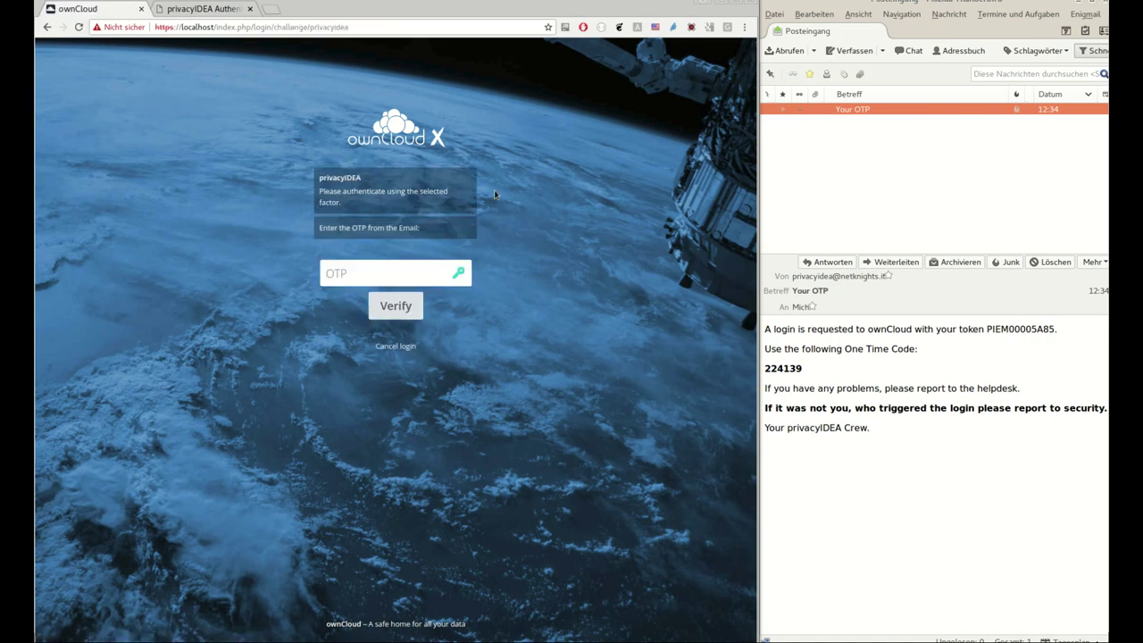
# Paste the code from the new OTP email, verify it, and dismiss the welcome message
pyautogui.click(862, 121)
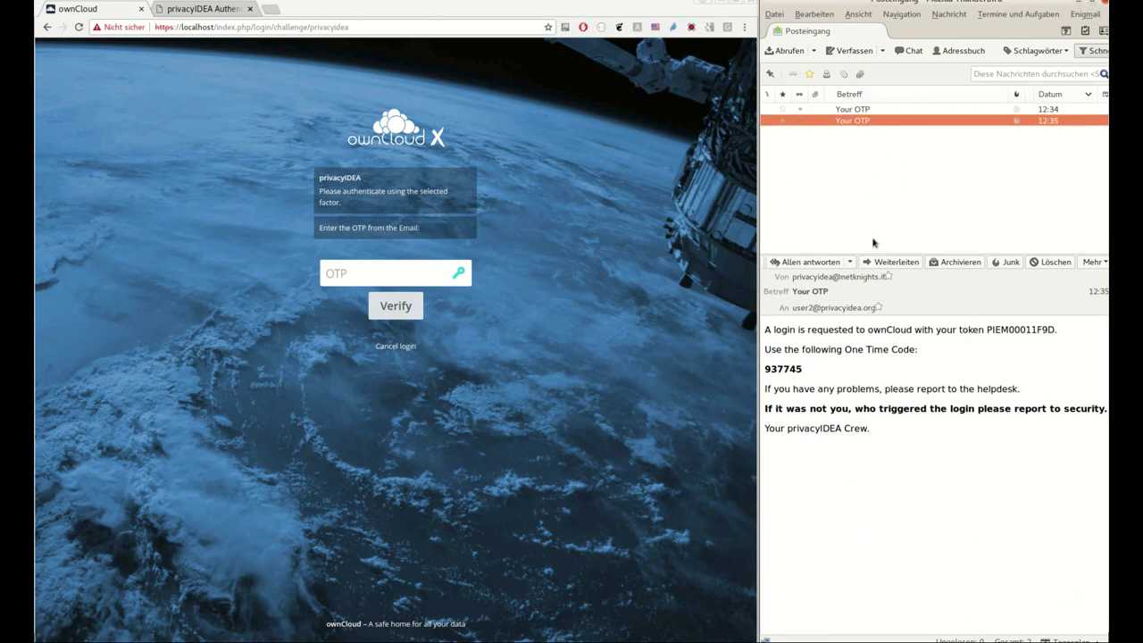
pyautogui.doubleClick(788, 368)
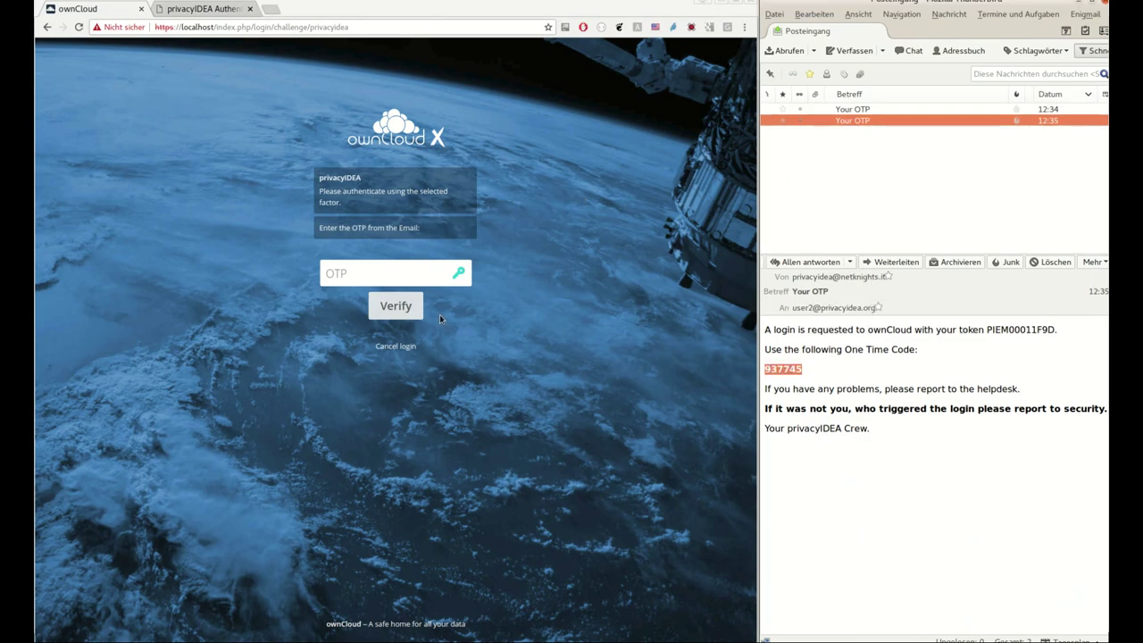
pyautogui.click(416, 274)
pyautogui.hotkey('ctrl', 'v')
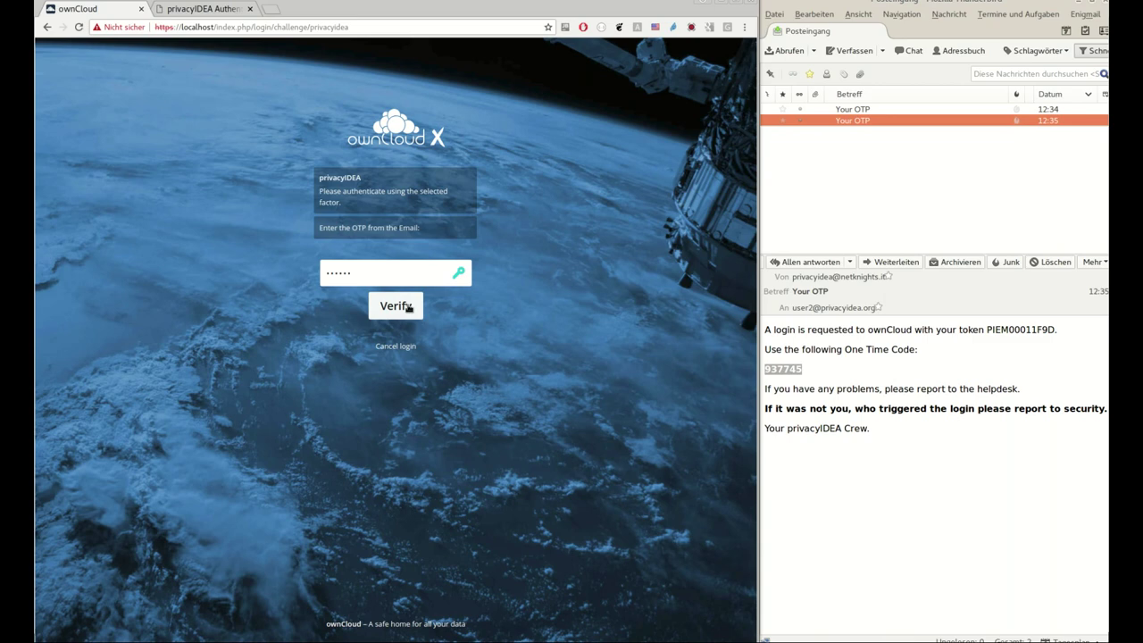
pyautogui.click(408, 307)
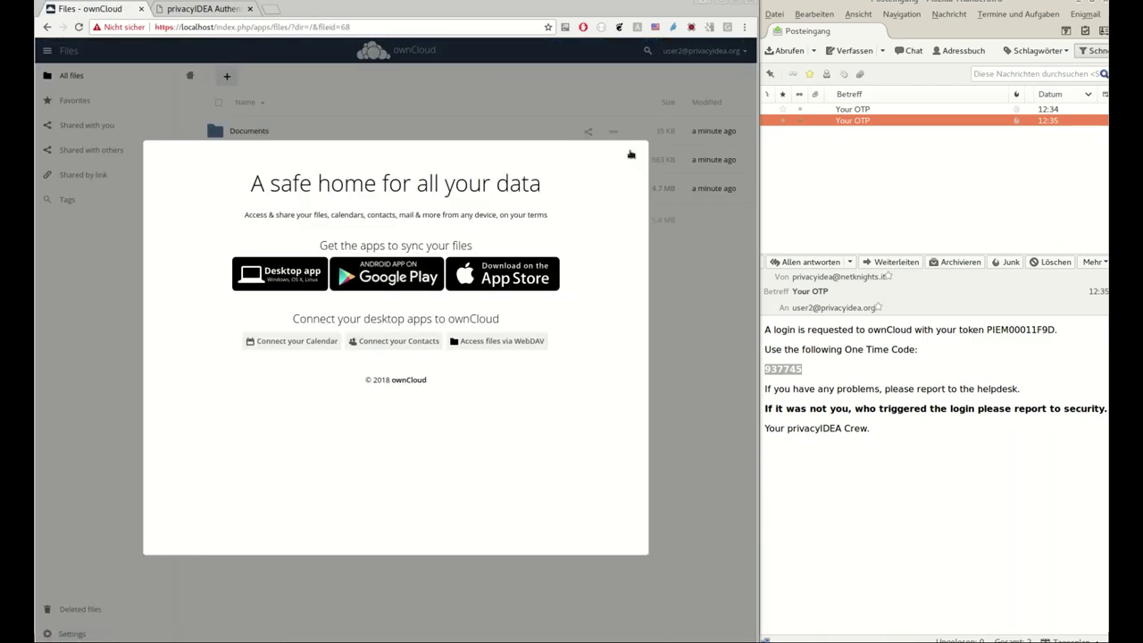
pyautogui.click(630, 159)
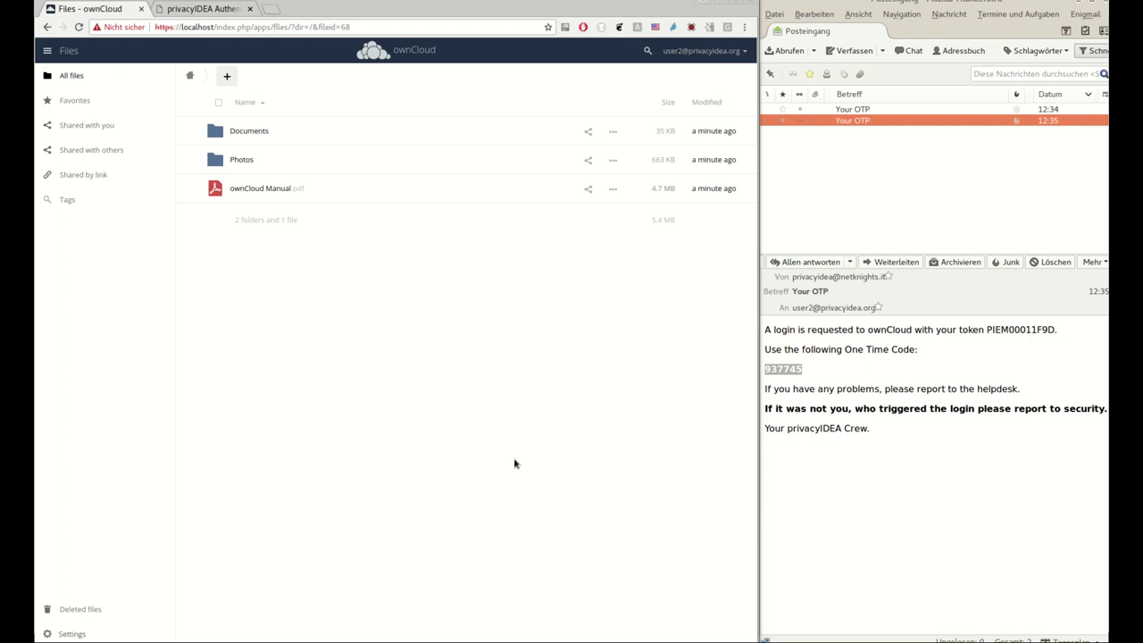
# Open the 'email token' event handler under privacyIDEA's Config > Events
pyautogui.click(202, 9)
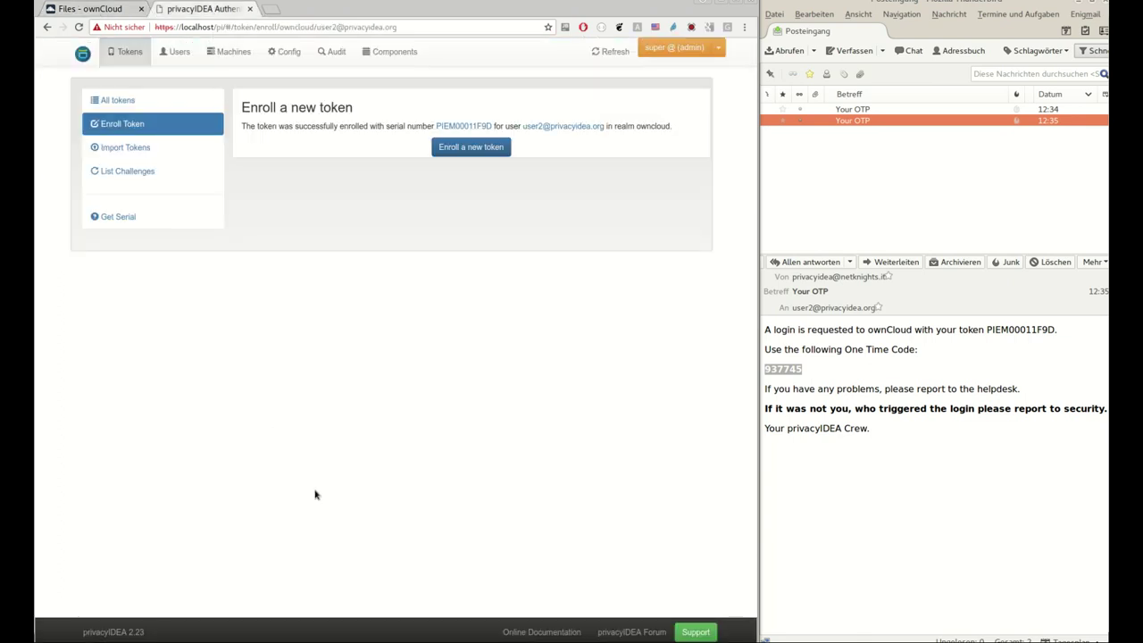
pyautogui.click(286, 52)
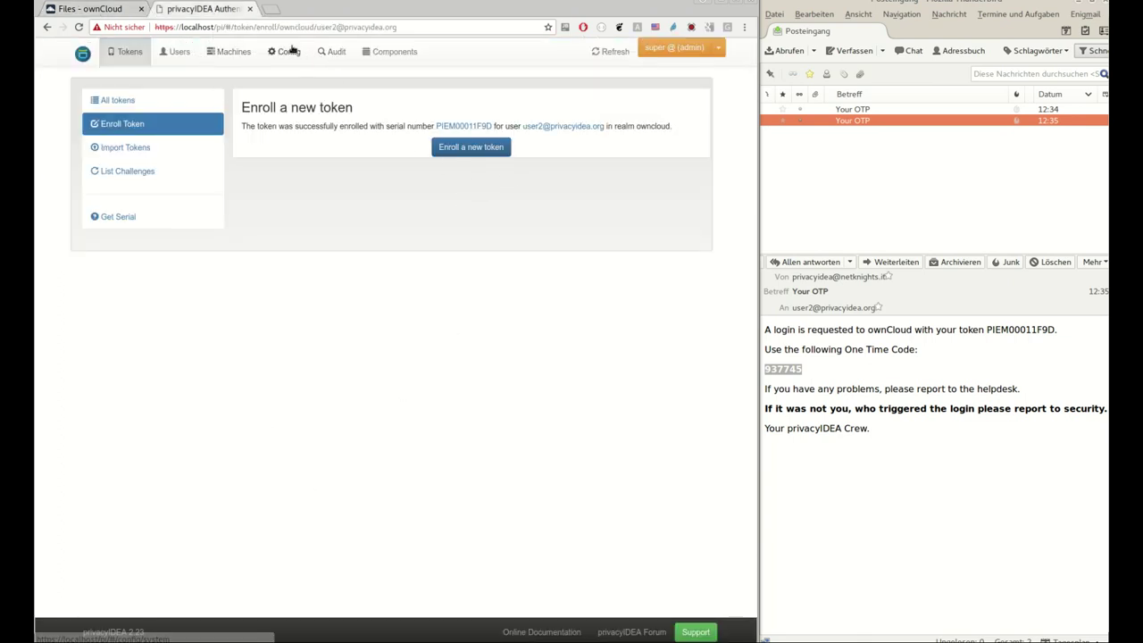
pyautogui.click(227, 104)
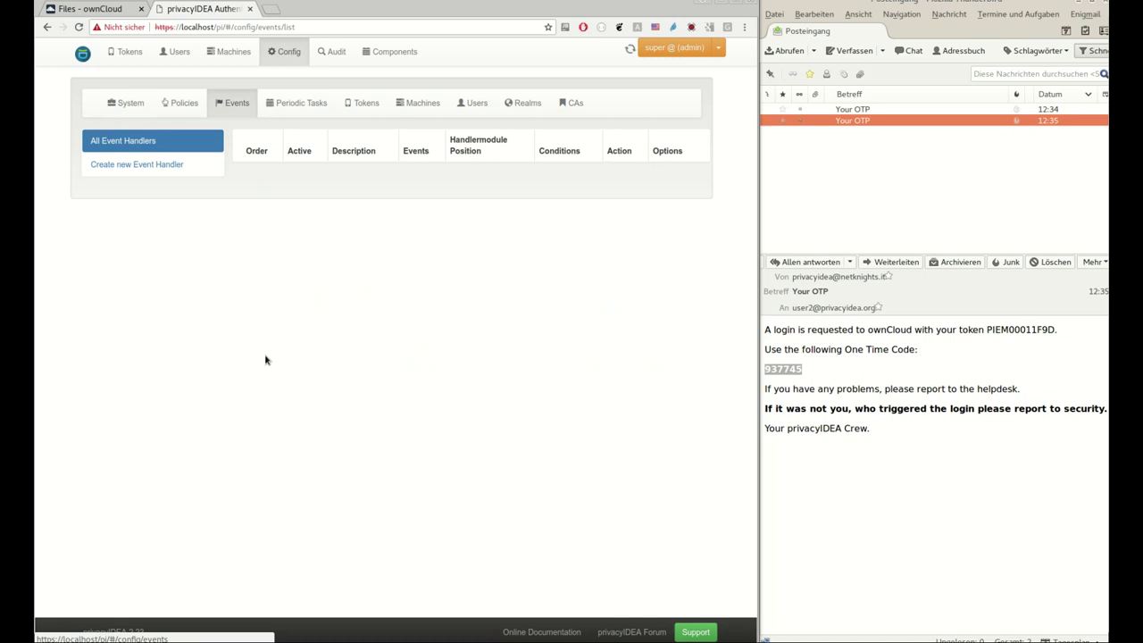
pyautogui.click(323, 174)
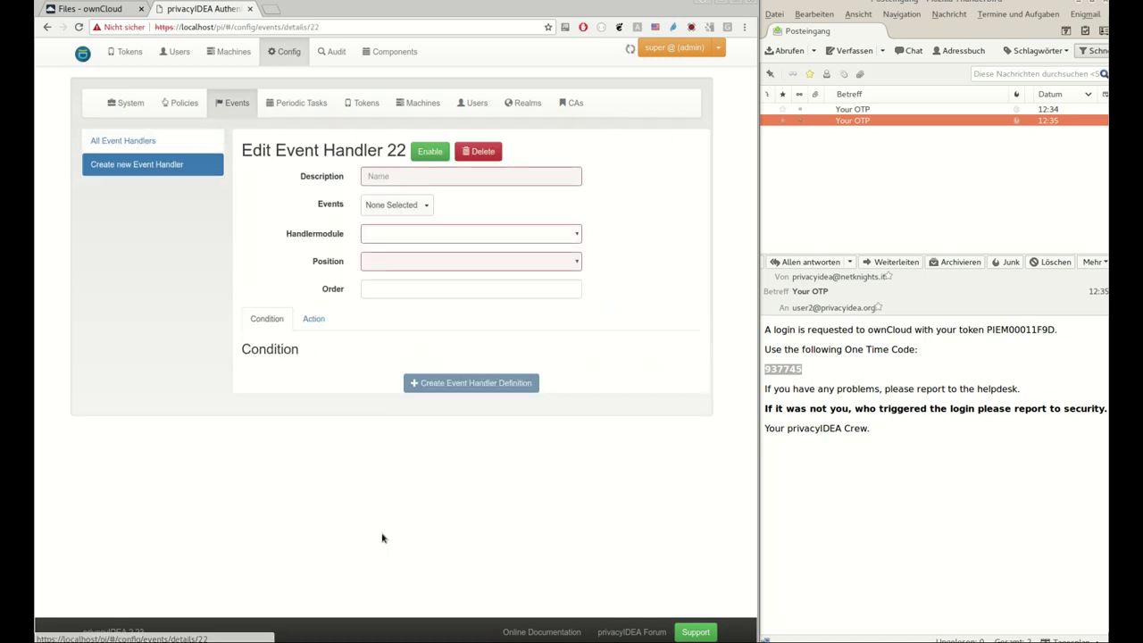
# Set the handler module to Token and review the user_token_number 0 condition
pyautogui.click(397, 233)
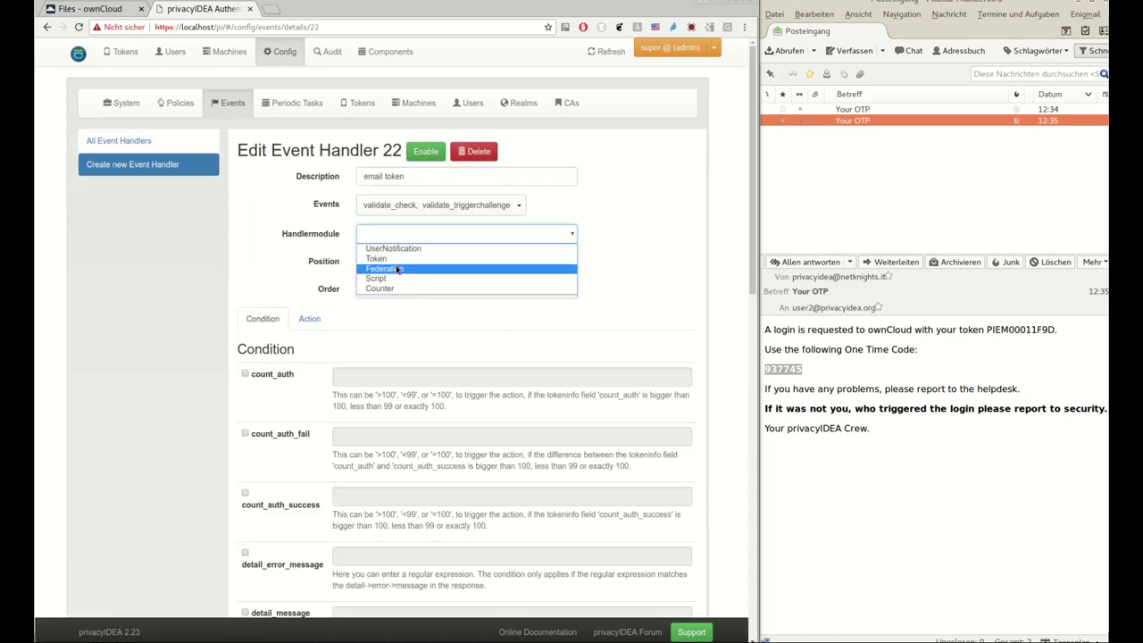
pyautogui.click(393, 256)
pyautogui.scroll(-6, 272, 547)
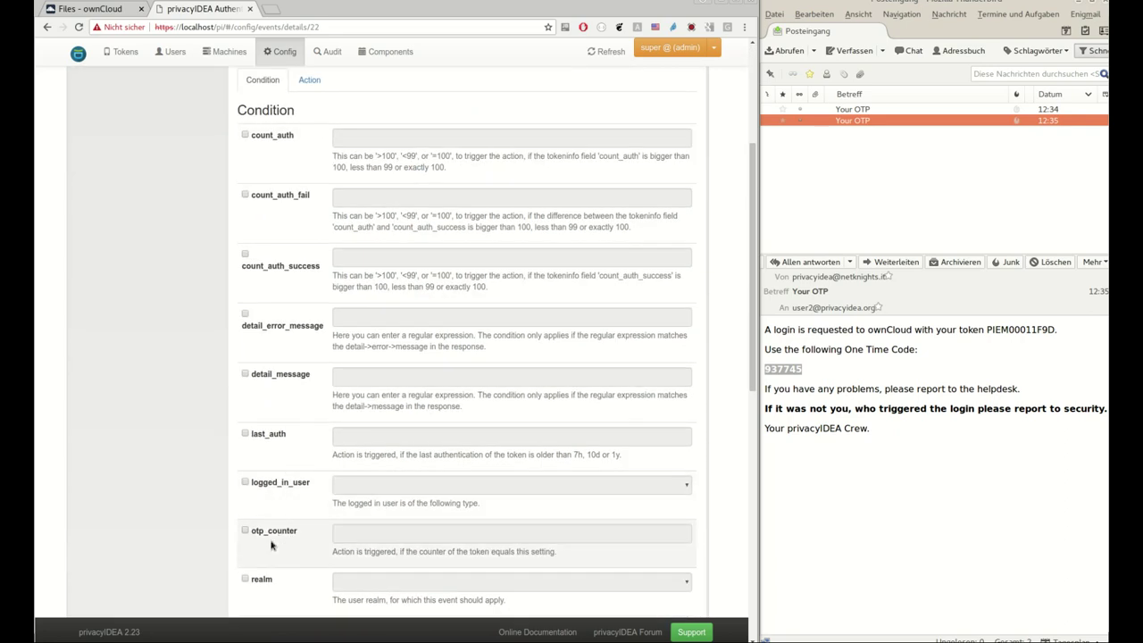
pyautogui.scroll(-4, 280, 554)
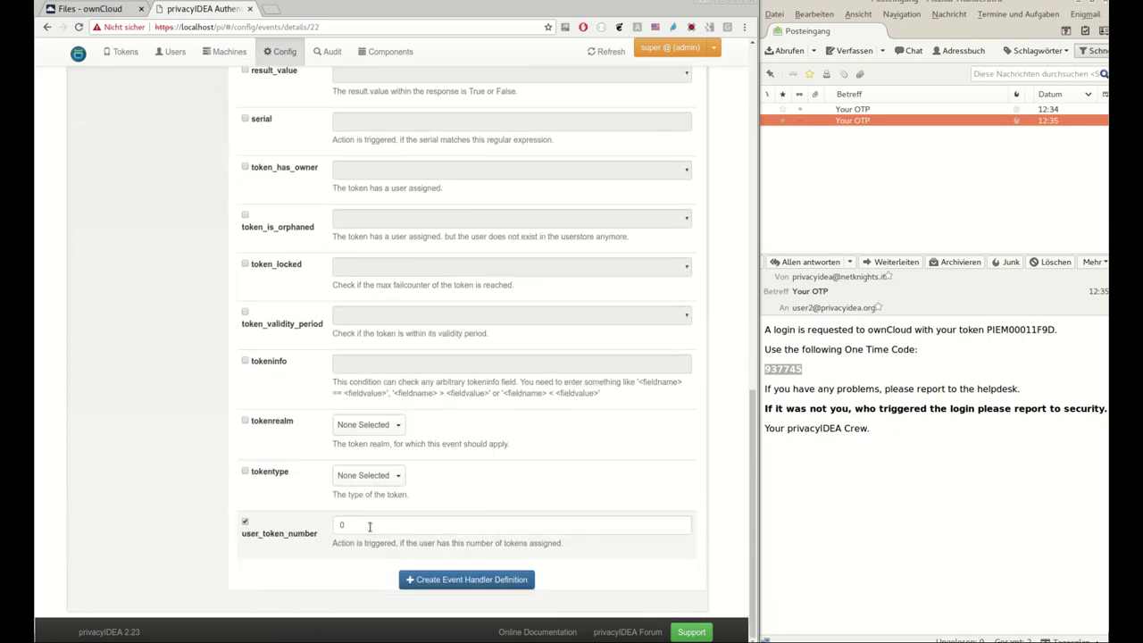
pyautogui.scroll(10, 369, 527)
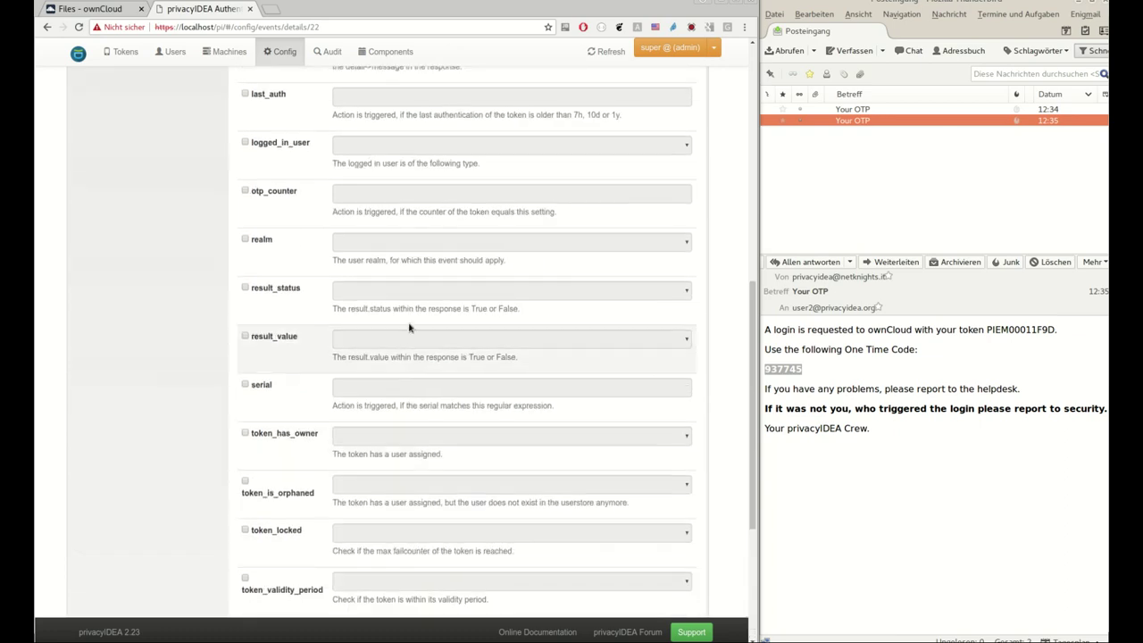
pyautogui.scroll(1, 439, 302)
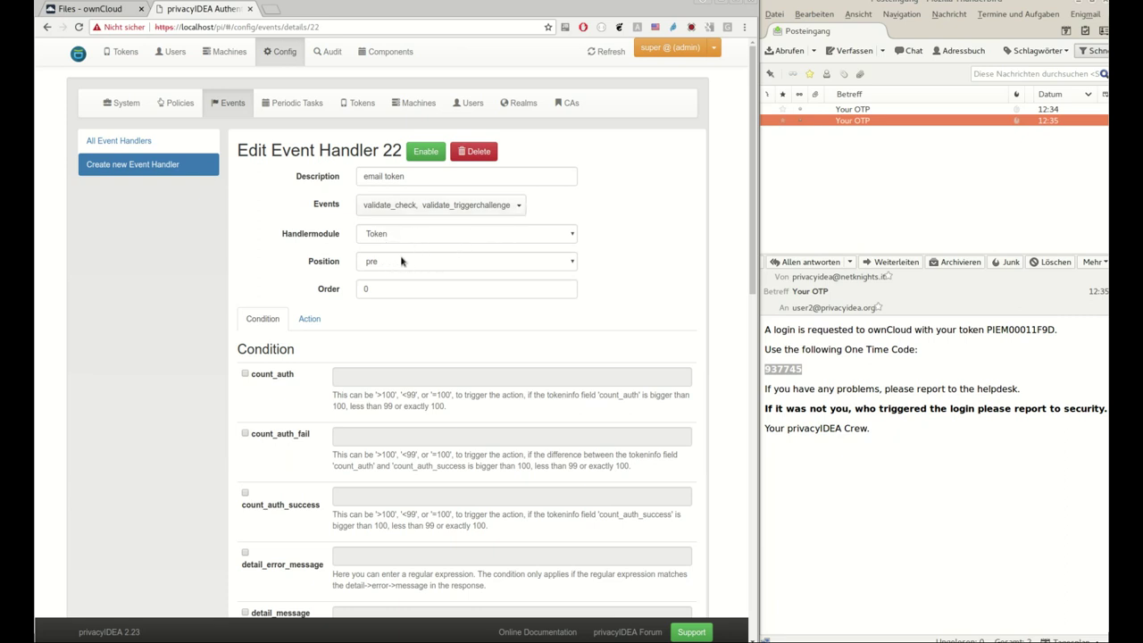
# Set the handler position to pre, keep the enroll action, and save the handler definition
pyautogui.click(376, 264)
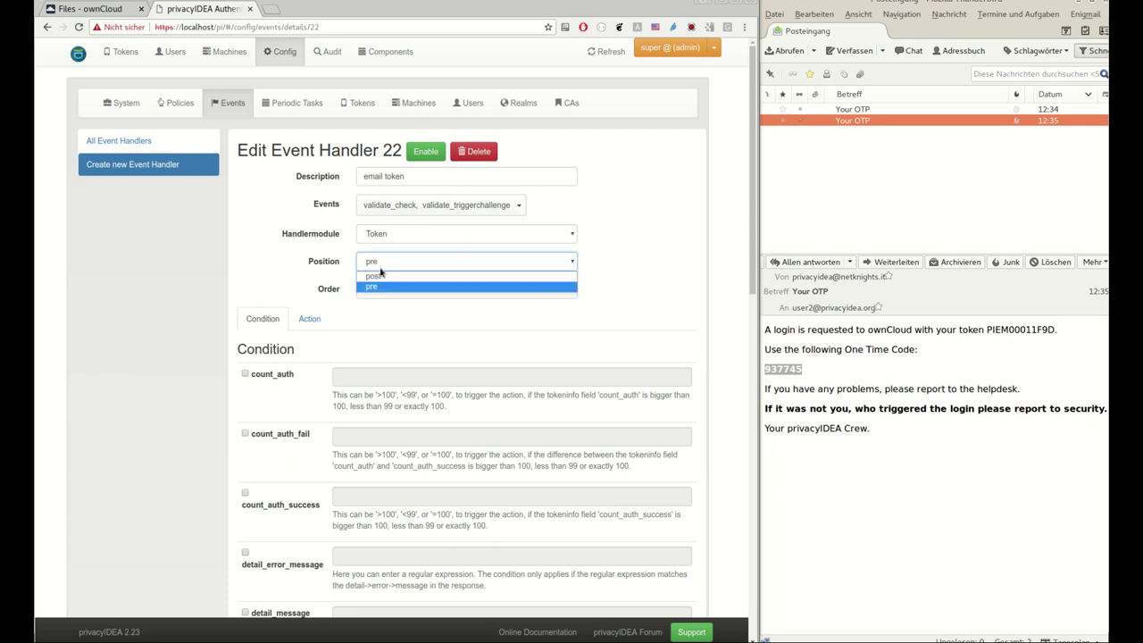
pyautogui.click(381, 288)
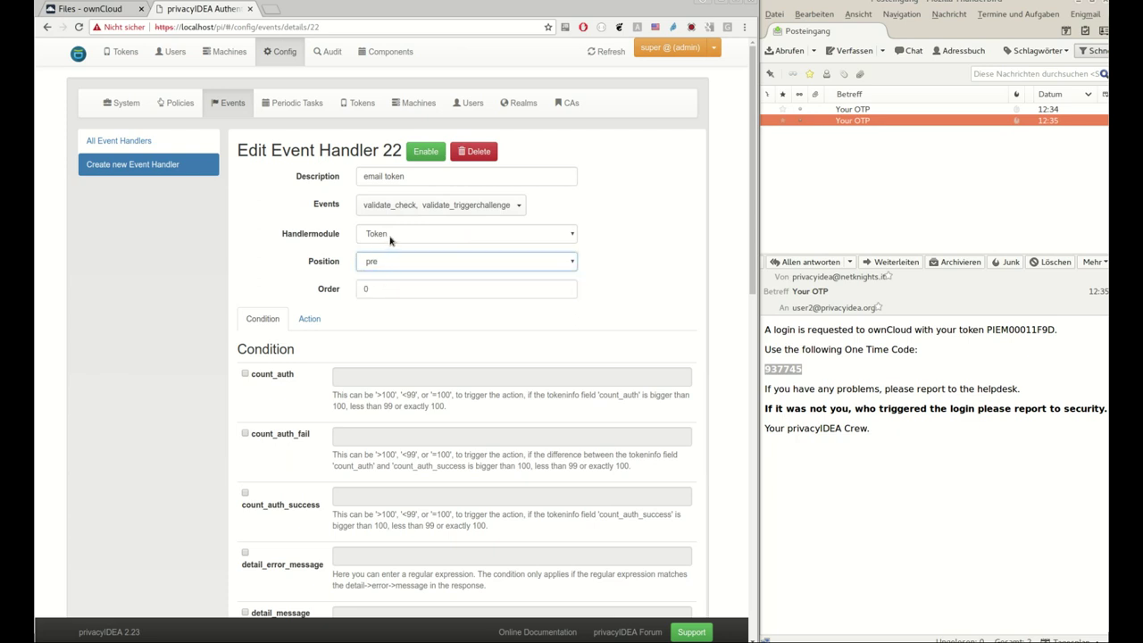
pyautogui.click(309, 318)
pyautogui.scroll(-2, 517, 346)
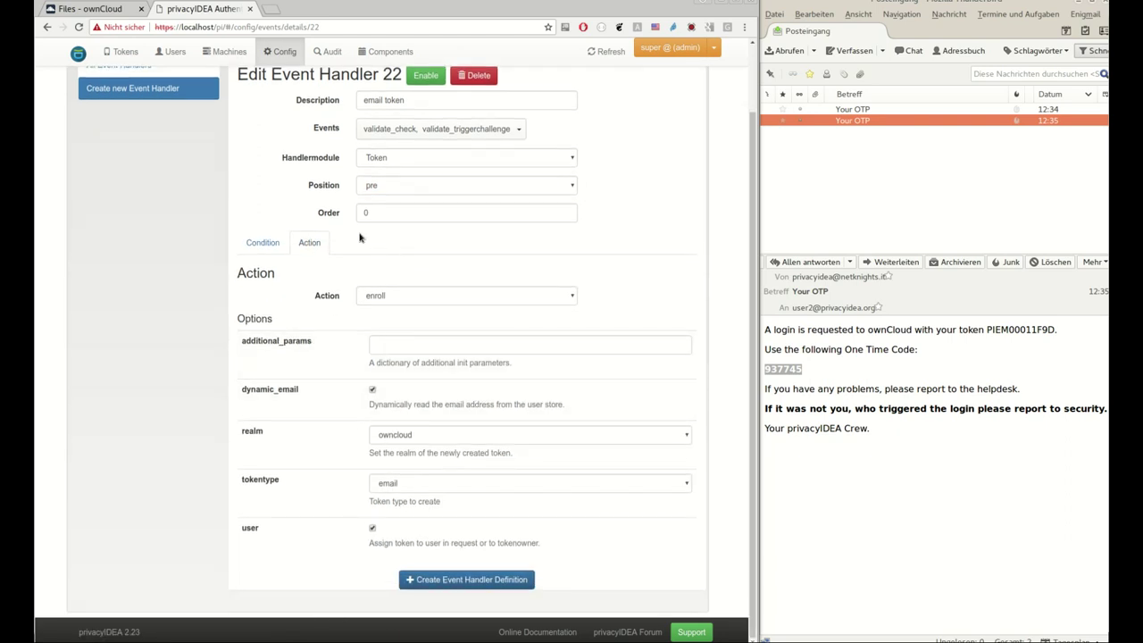
pyautogui.click(388, 296)
pyautogui.press('Escape')
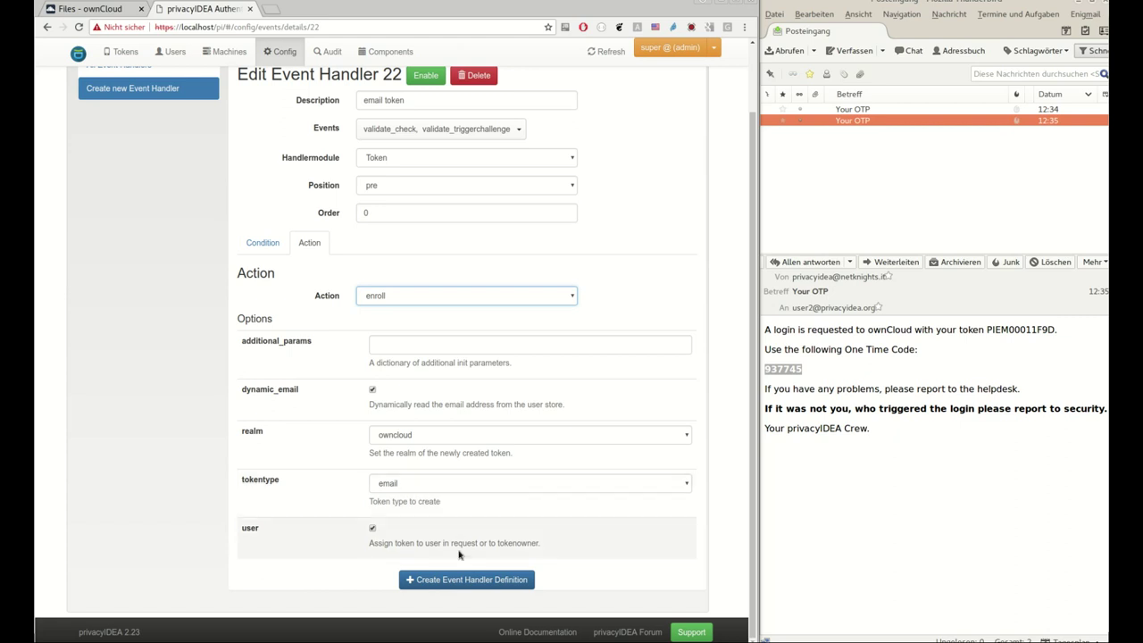
pyautogui.click(473, 580)
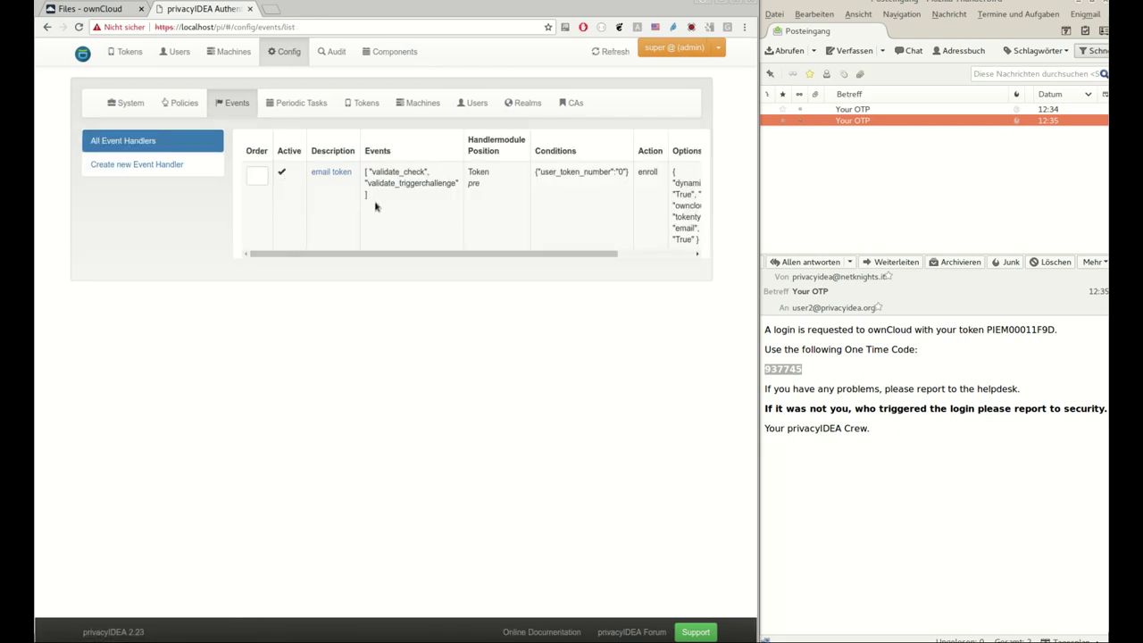
# Sign user2 out of ownCloud and sign in as admin
pyautogui.click(101, 11)
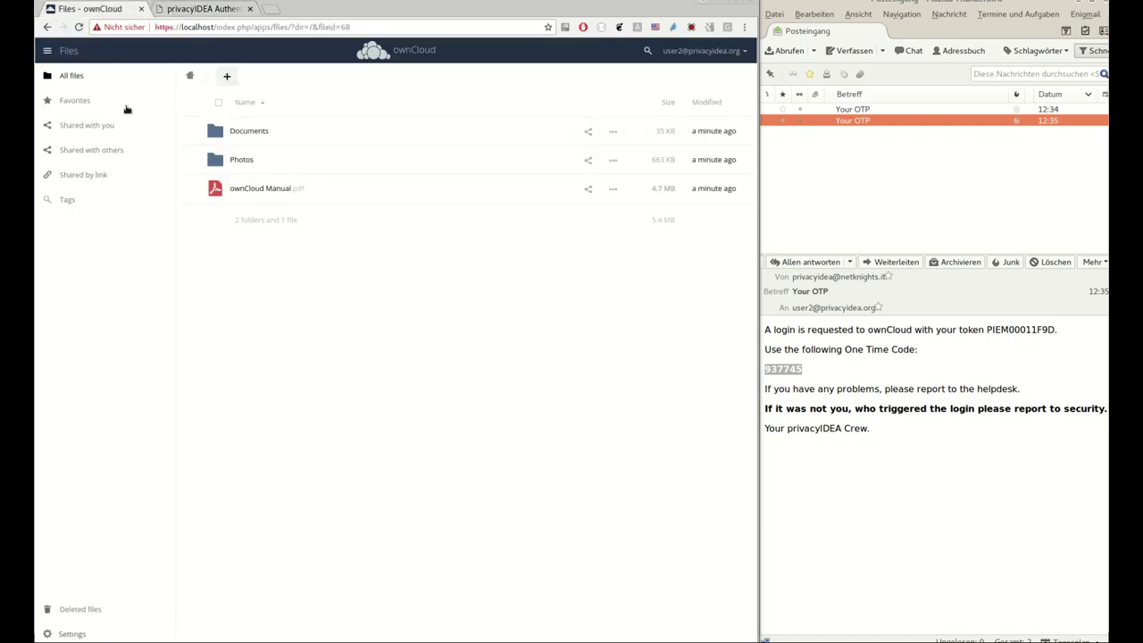
pyautogui.click(706, 51)
pyautogui.click(728, 119)
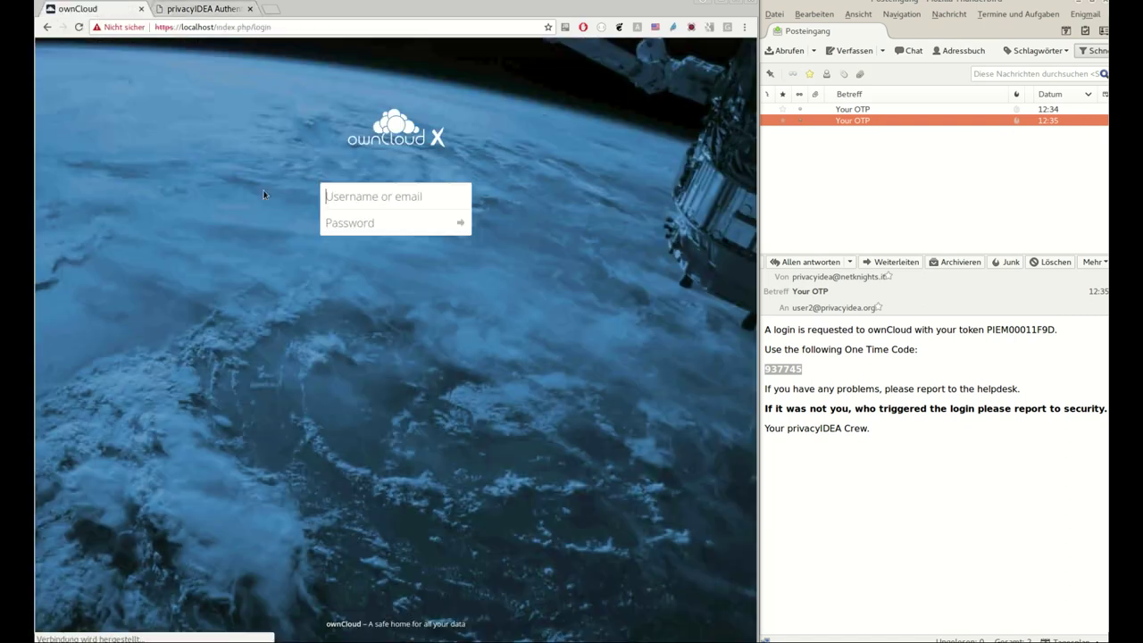
pyautogui.click(368, 198)
pyautogui.write('admin')
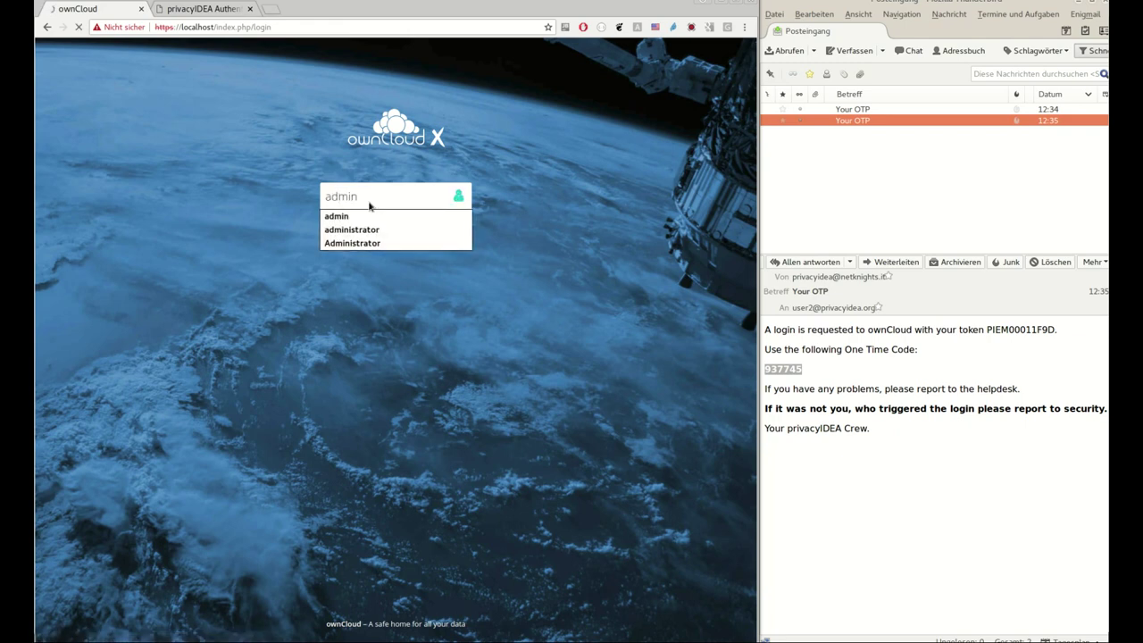
pyautogui.press('Return')
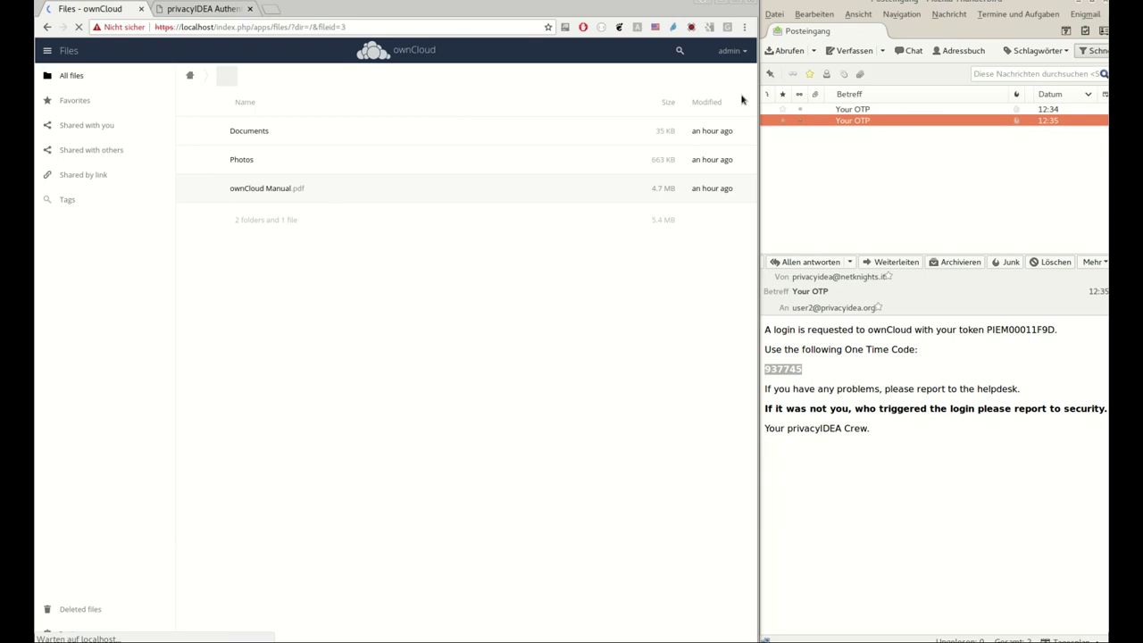
pyautogui.click(734, 51)
pyautogui.click(728, 96)
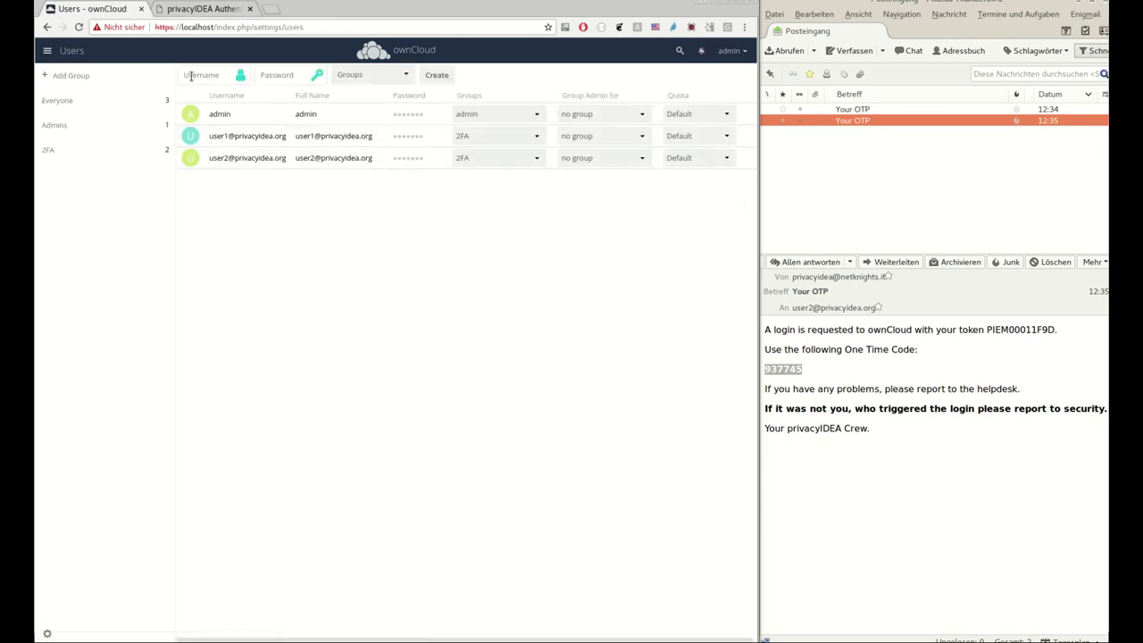
pyautogui.press('Tab')
pyautogui.click(368, 75)
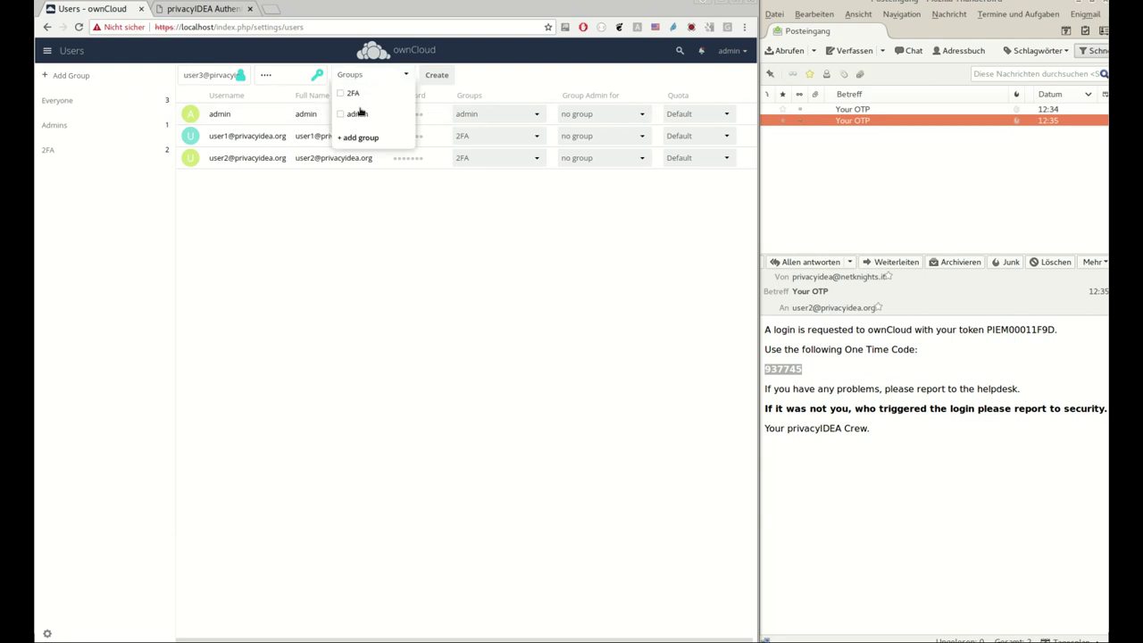
pyautogui.click(356, 94)
pyautogui.click(434, 75)
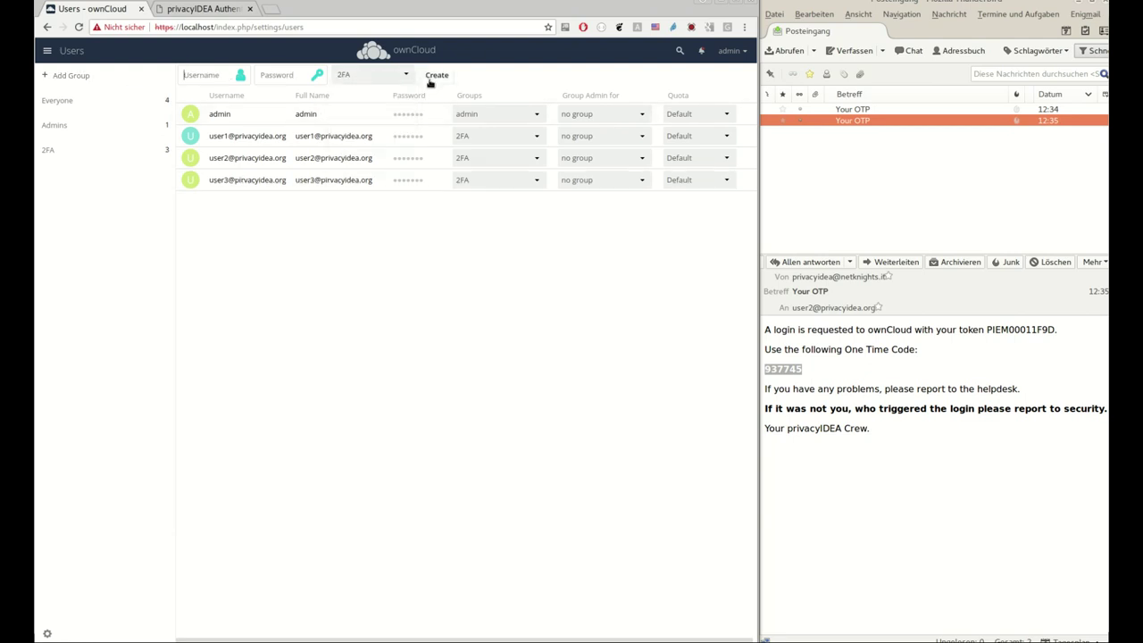
pyautogui.click(730, 51)
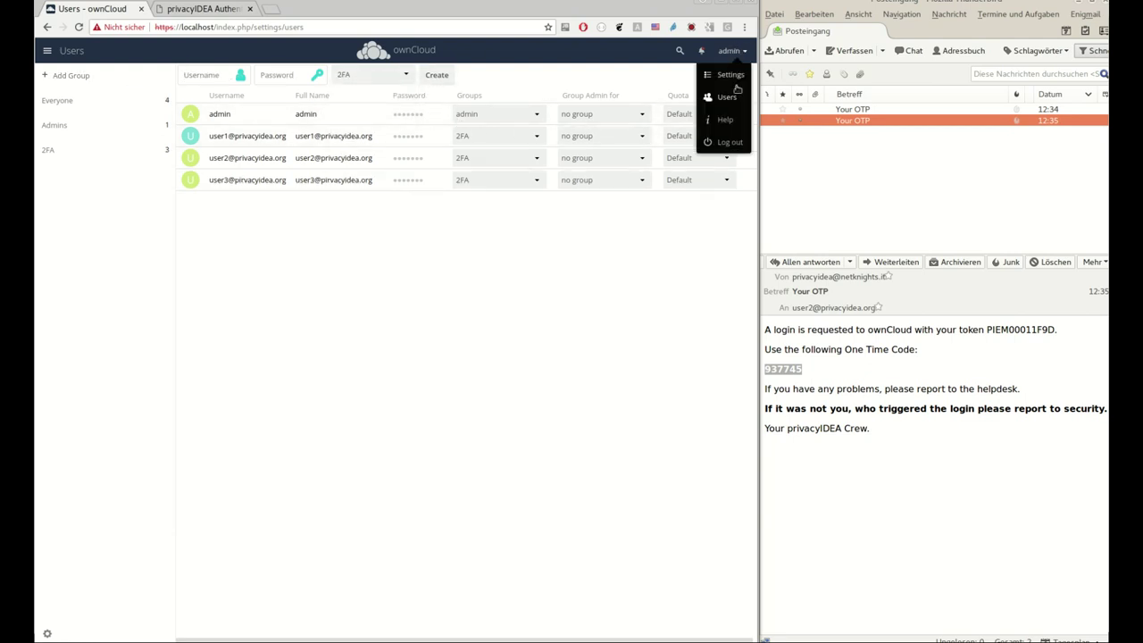
# Sign the admin out and try logging in as user3 with its password, then an old emailed code
pyautogui.click(727, 142)
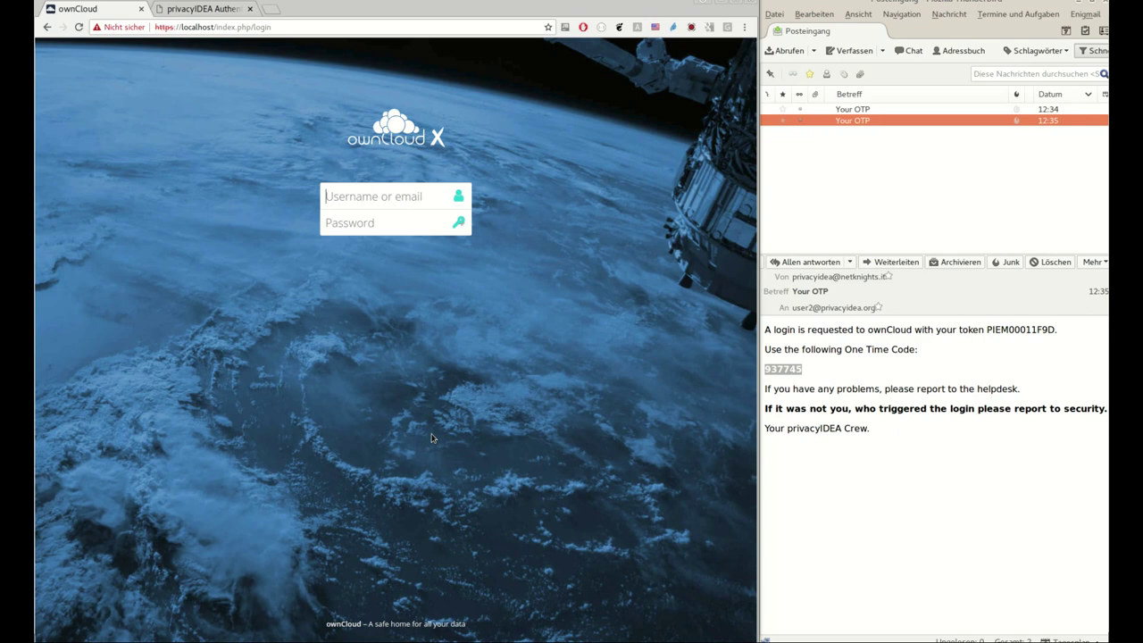
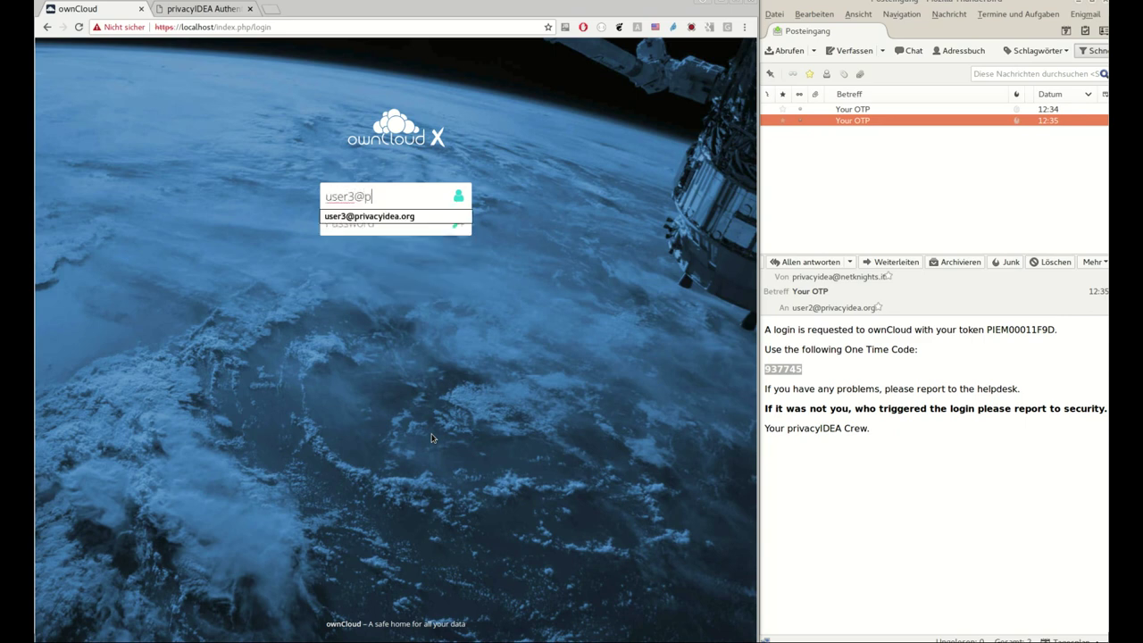
pyautogui.press('Tab')
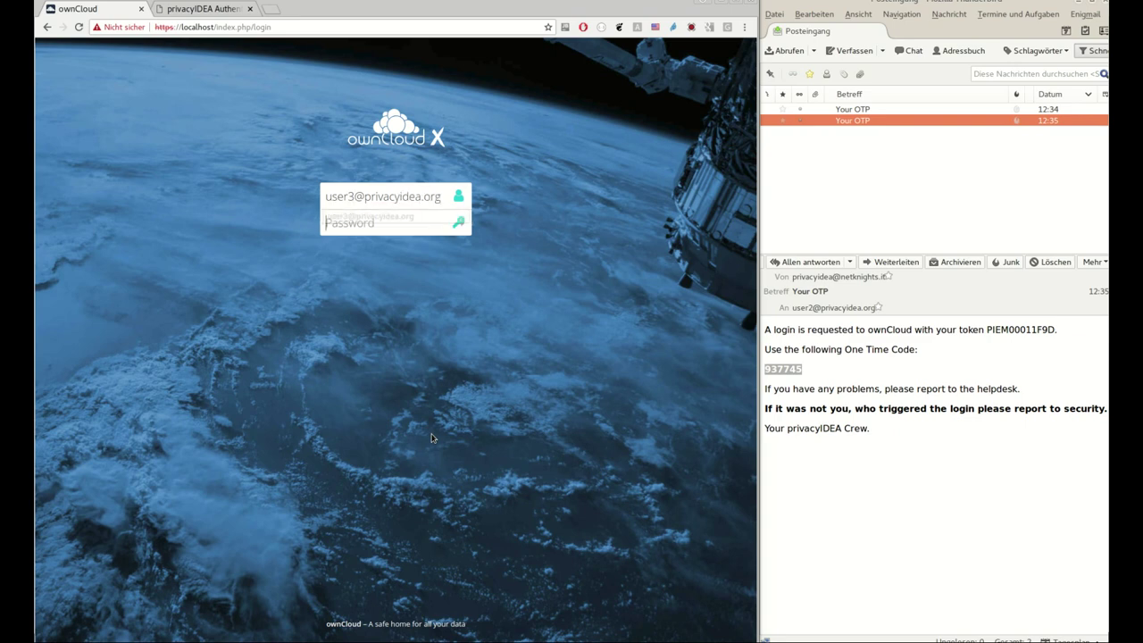
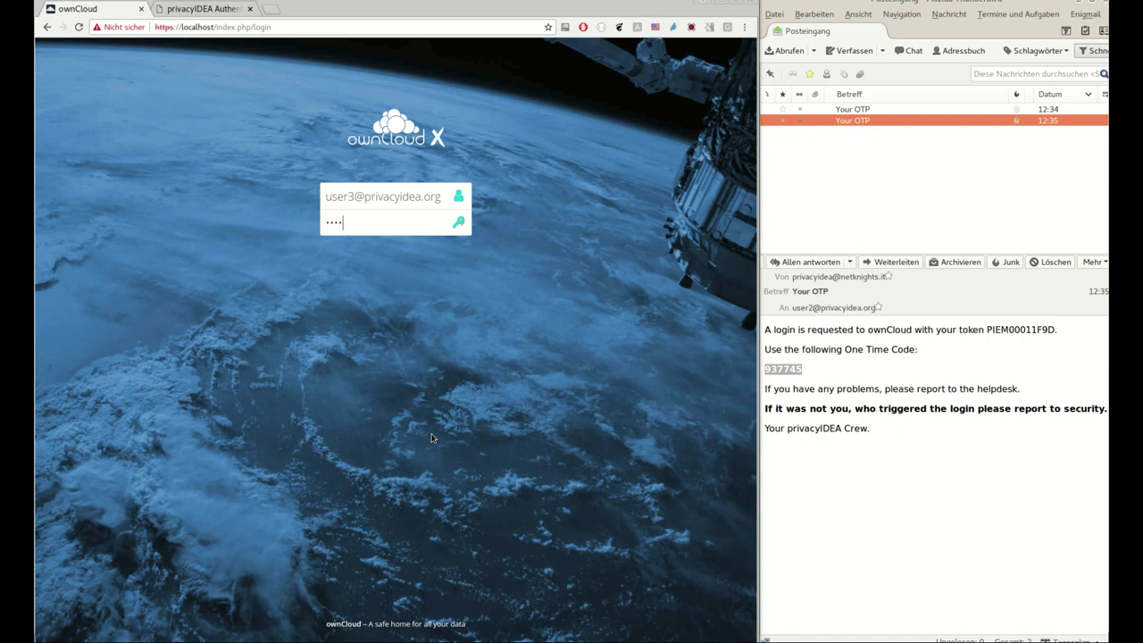
pyautogui.press('Return')
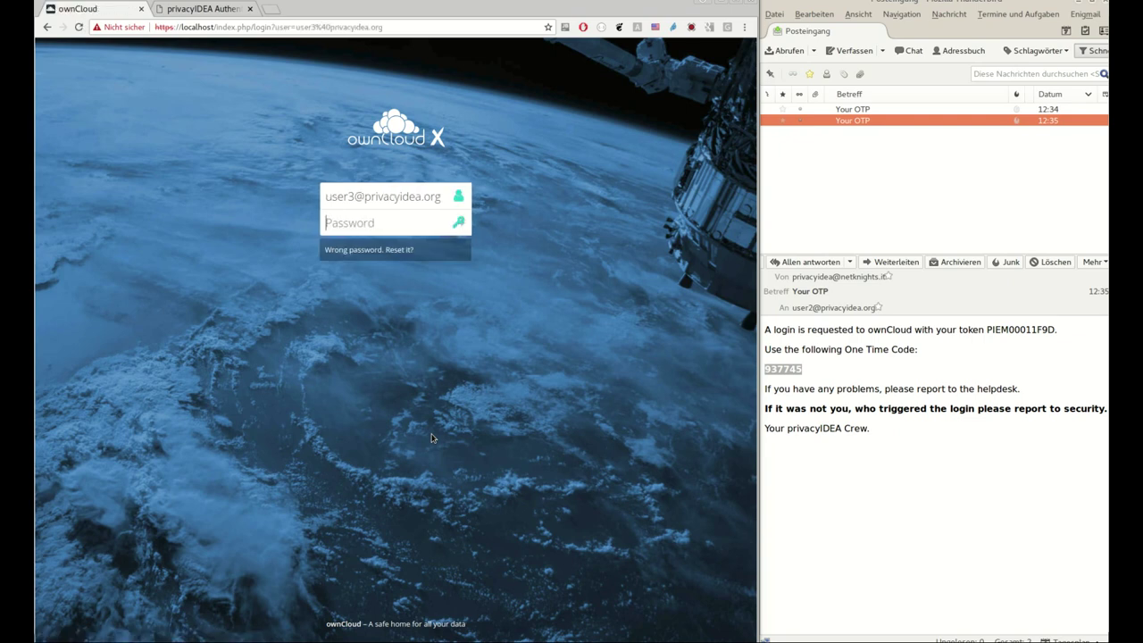
pyautogui.press('Return')
# Replace the login name and sign back in to ownCloud as admin
pyautogui.tripleClick(432, 198)
pyautogui.write('admin')
pyautogui.press('Tab')
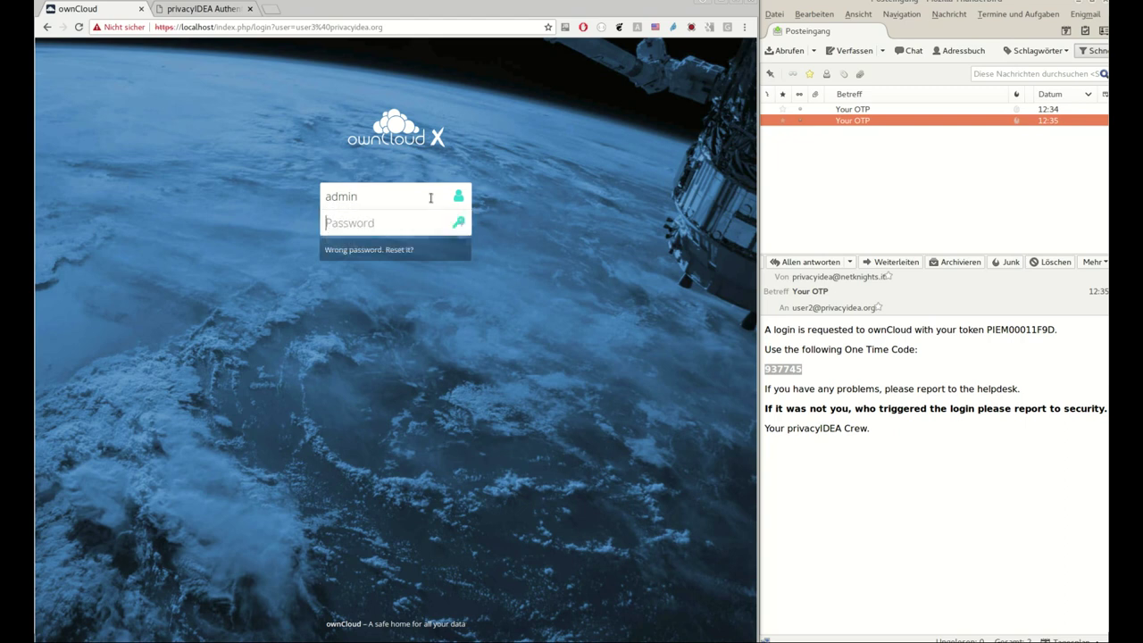
pyautogui.press('Return')
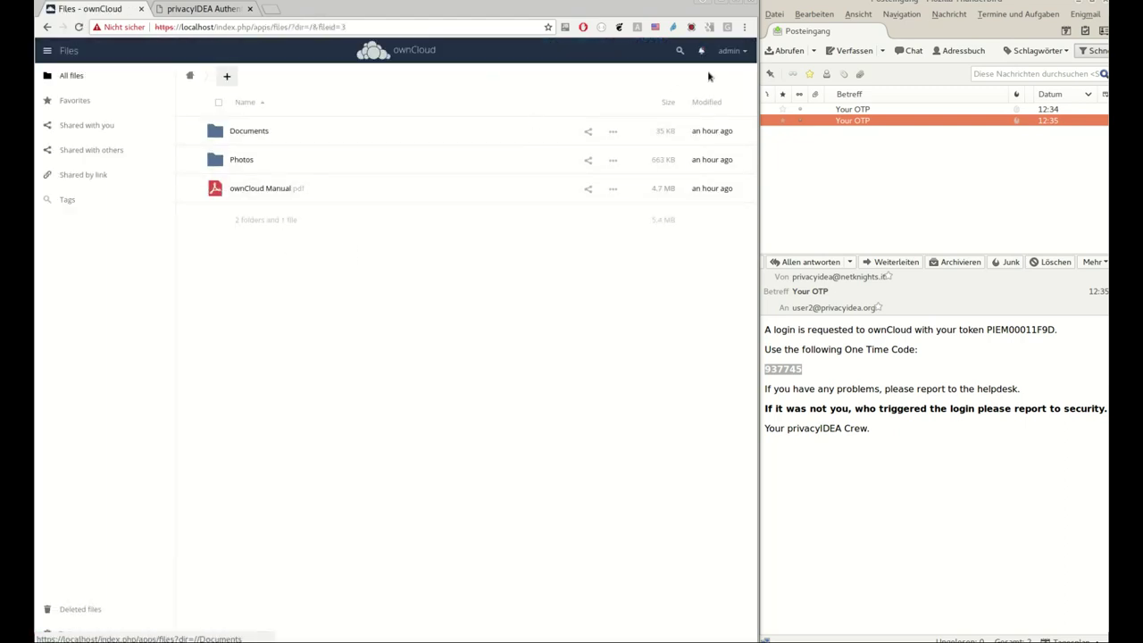
# Delete the third user, user3, from the ownCloud user management page
pyautogui.click(729, 50)
pyautogui.click(727, 97)
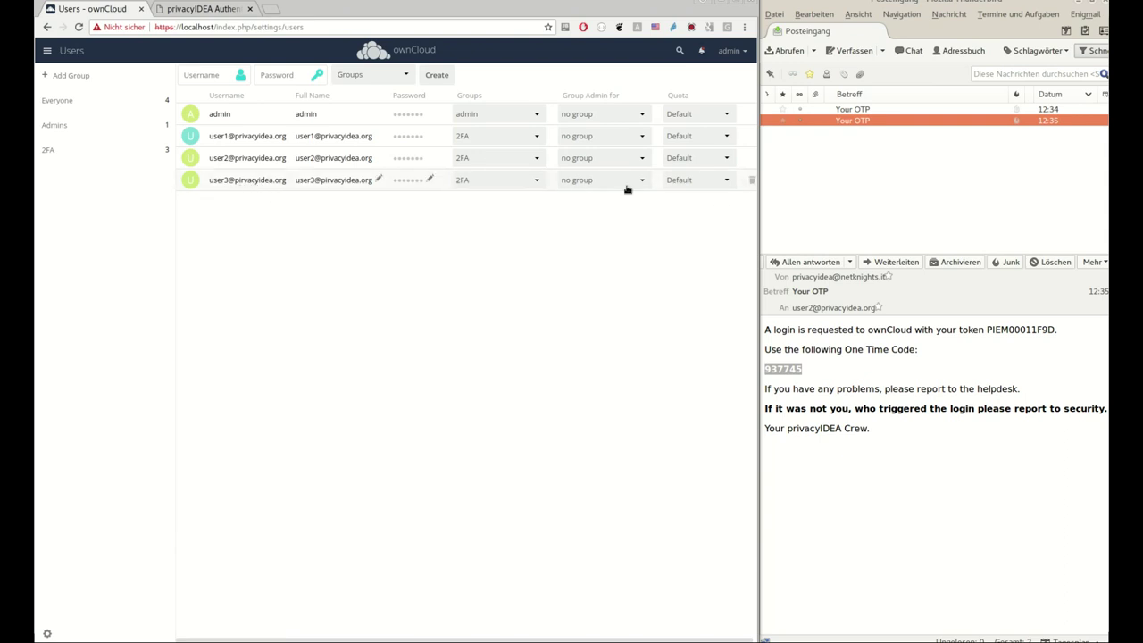
pyautogui.click(750, 180)
# Recreate user3 with its email address as the login name and its password
pyautogui.click(218, 71)
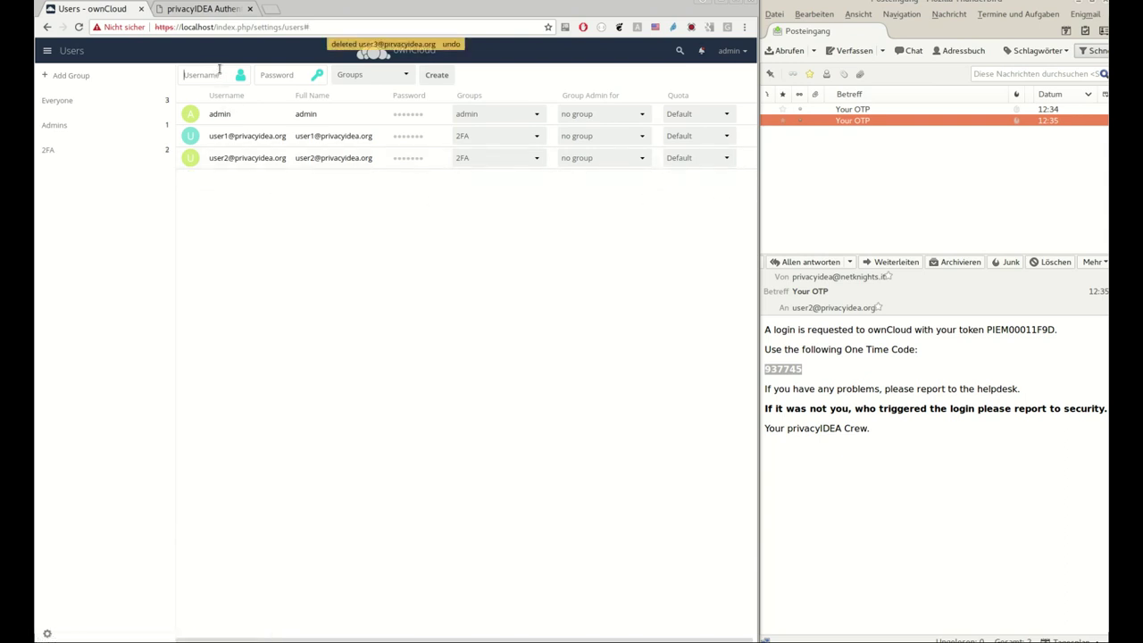
pyautogui.press('Tab')
pyautogui.press('Return')
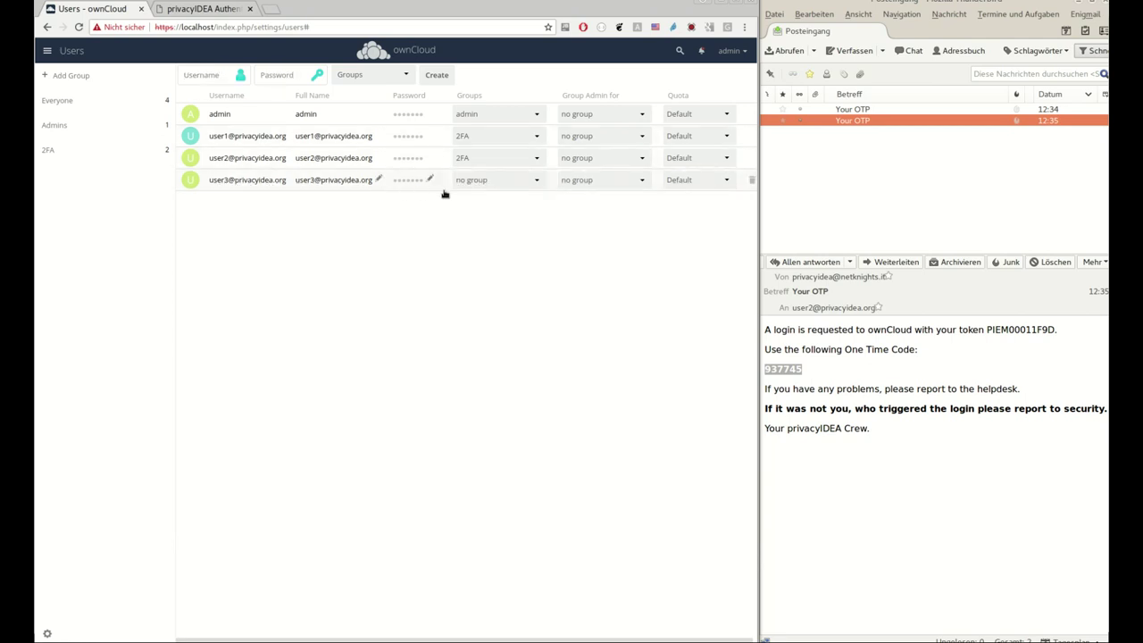
# Add the recreated user3 to the 2FA group, then sign the administrator out
pyautogui.click(482, 182)
pyautogui.click(474, 197)
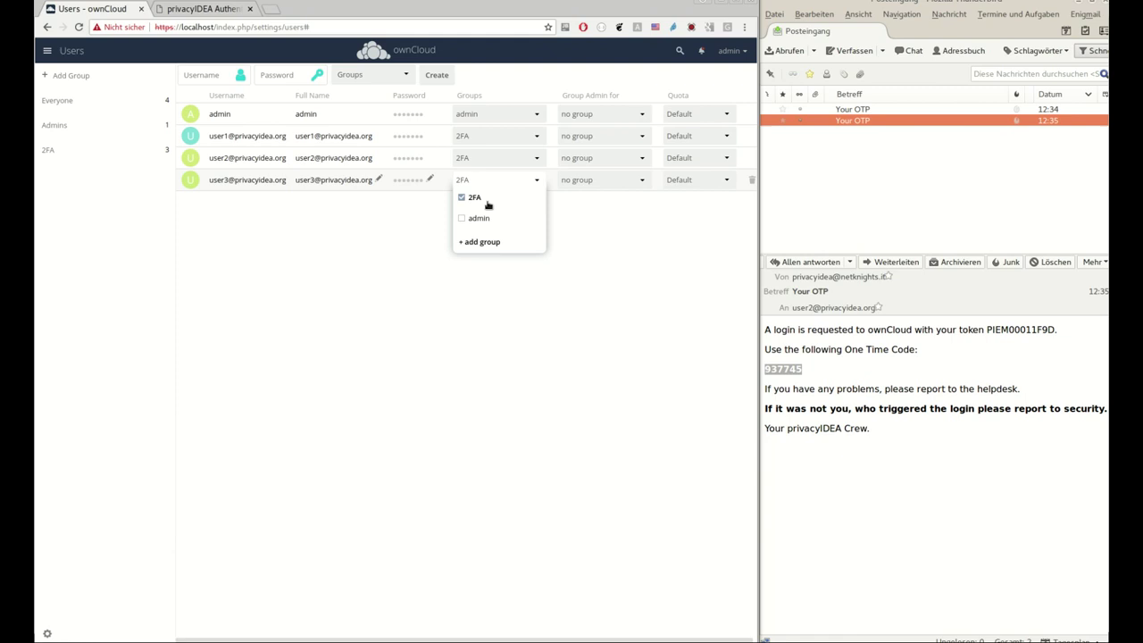
pyautogui.click(627, 235)
pyautogui.click(741, 49)
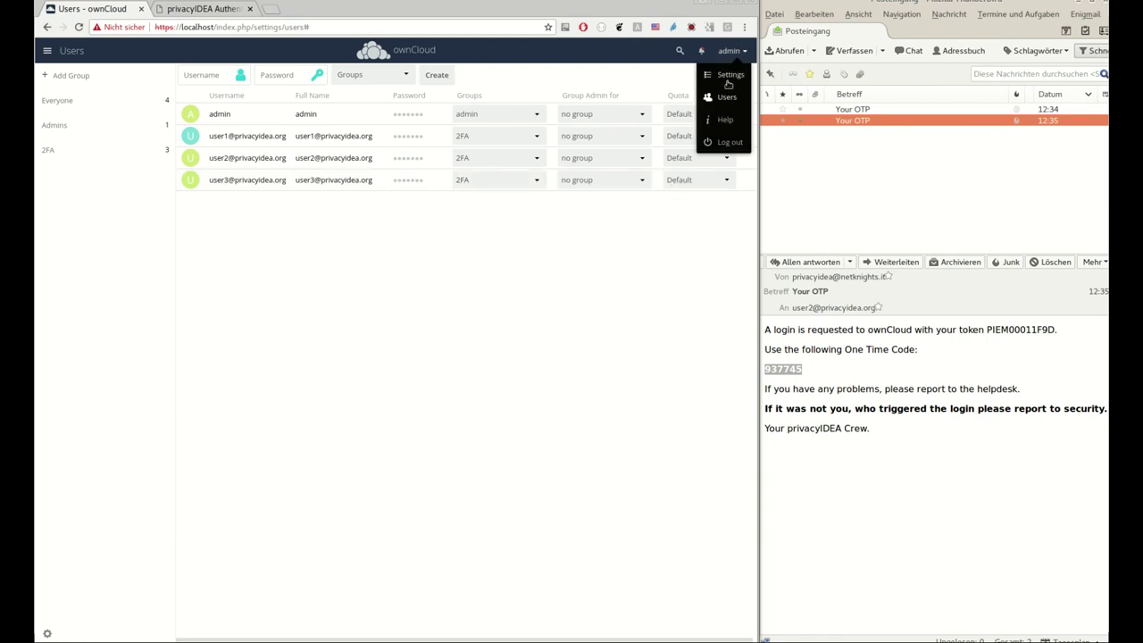
pyautogui.click(730, 142)
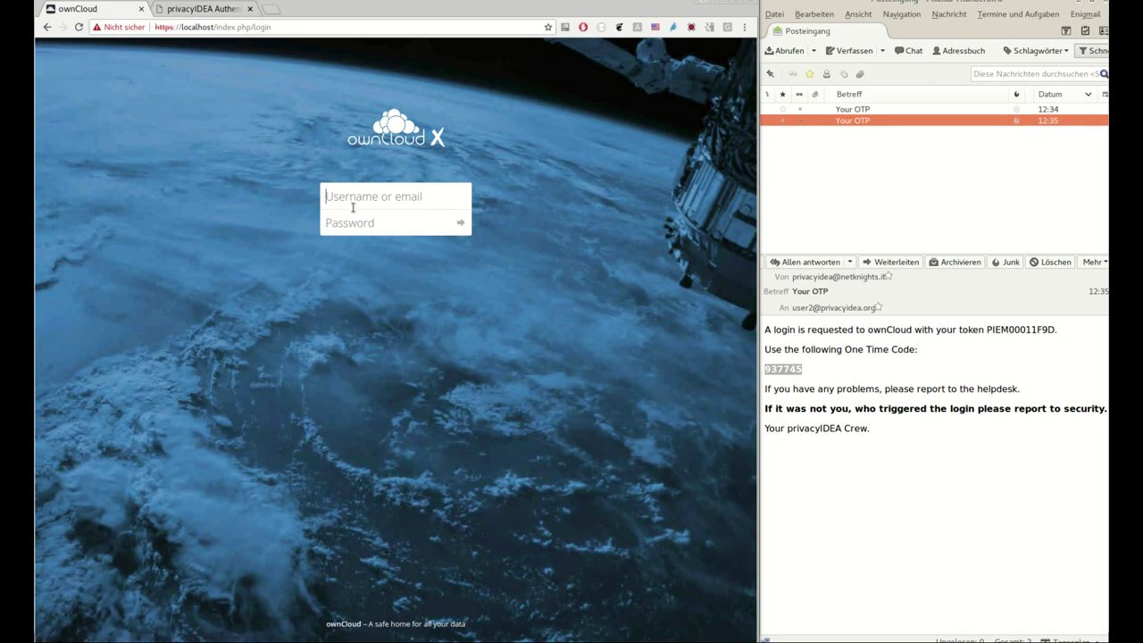
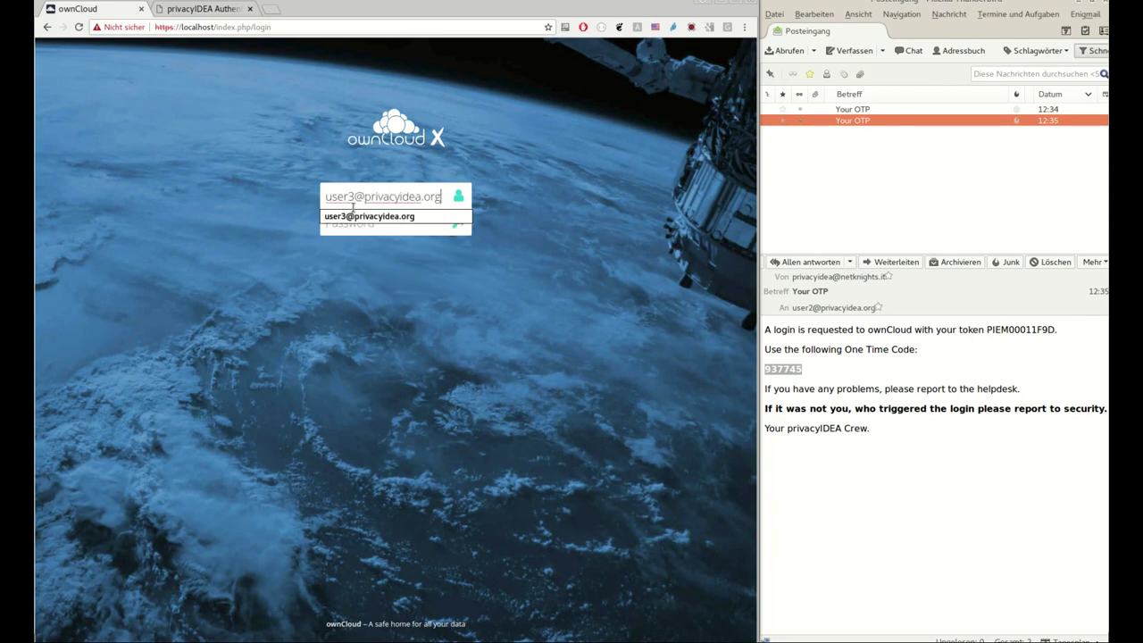
# Log in as user3 with its email login name and password to trigger the OTP prompt
pyautogui.press('Tab')
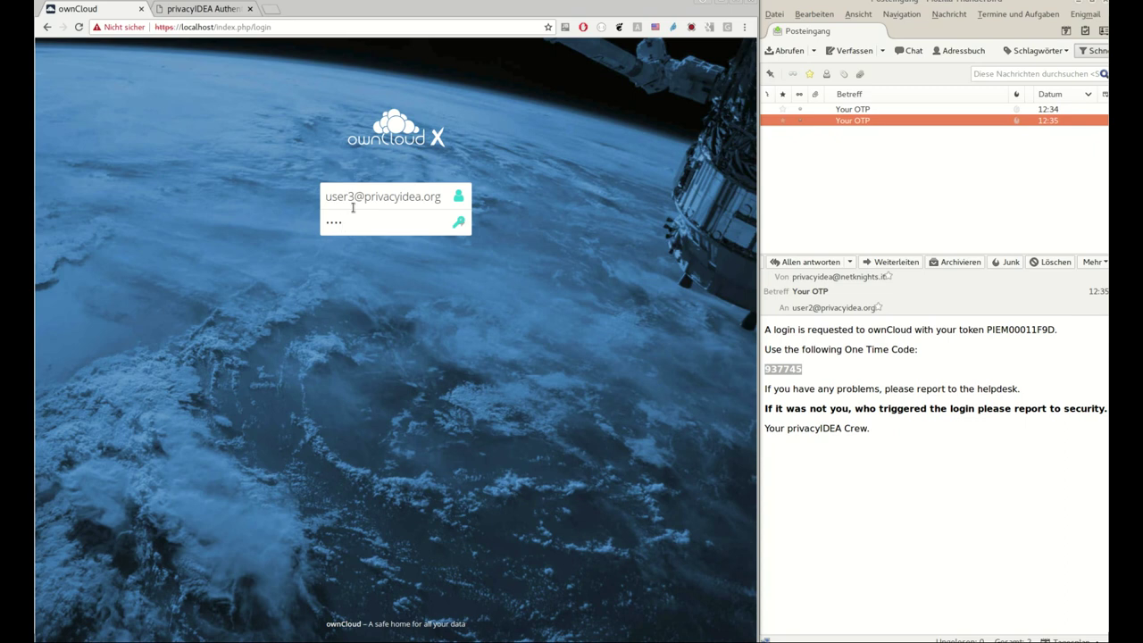
pyautogui.press('Return')
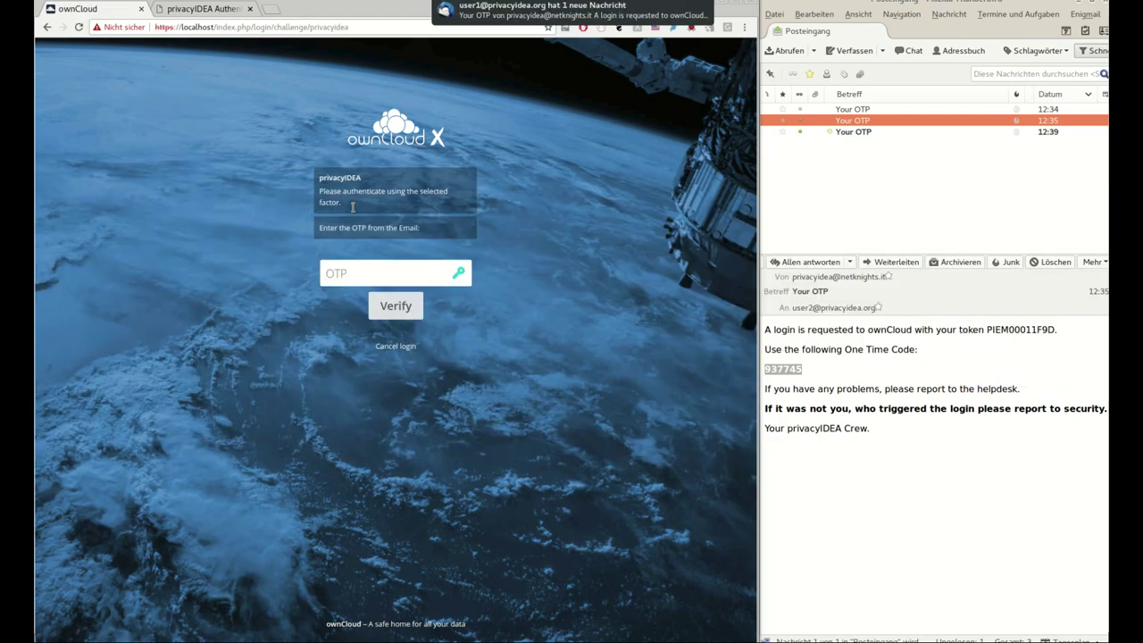
# Copy the code from the 12:39 'Your OTP' email into the OTP field and verify it
pyautogui.click(854, 131)
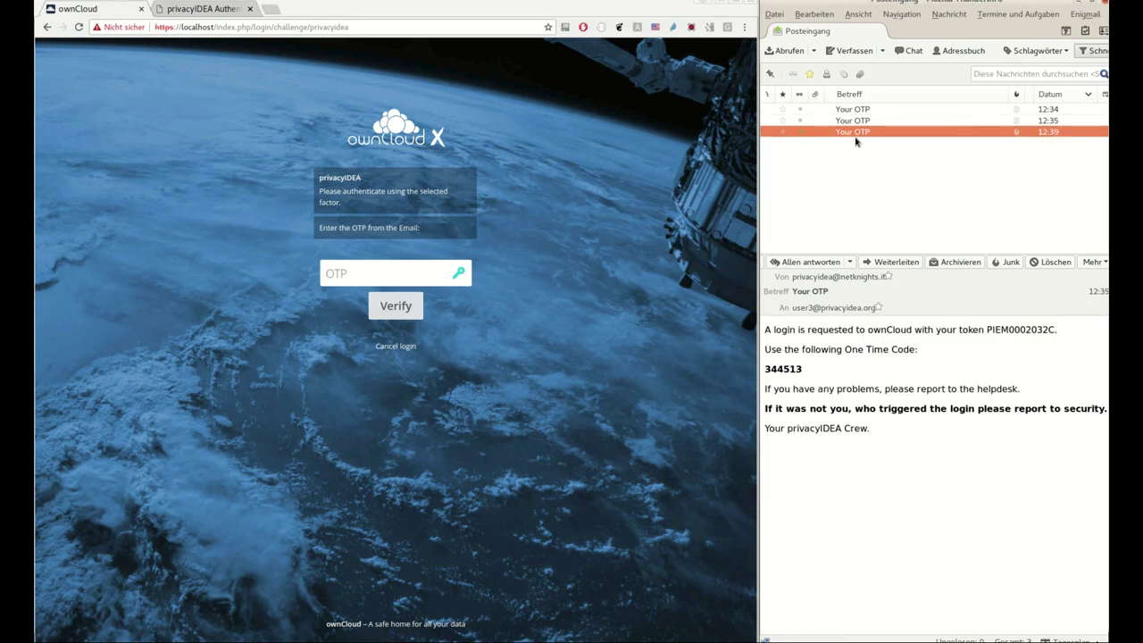
pyautogui.doubleClick(785, 369)
pyautogui.click(386, 273)
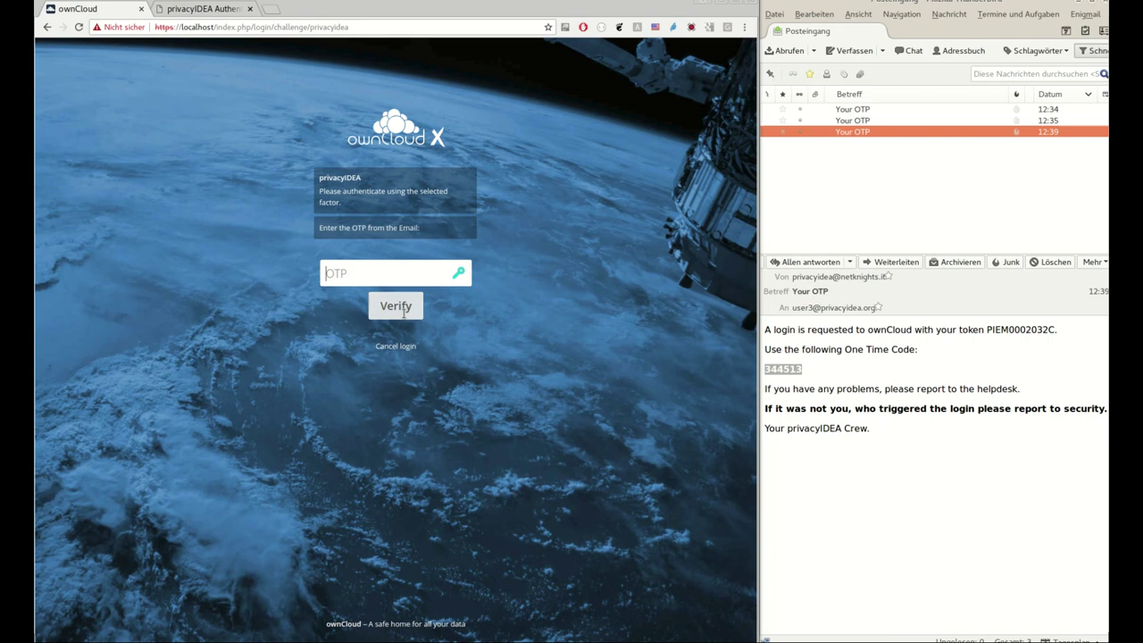
pyautogui.hotkey('ctrl', 'v')
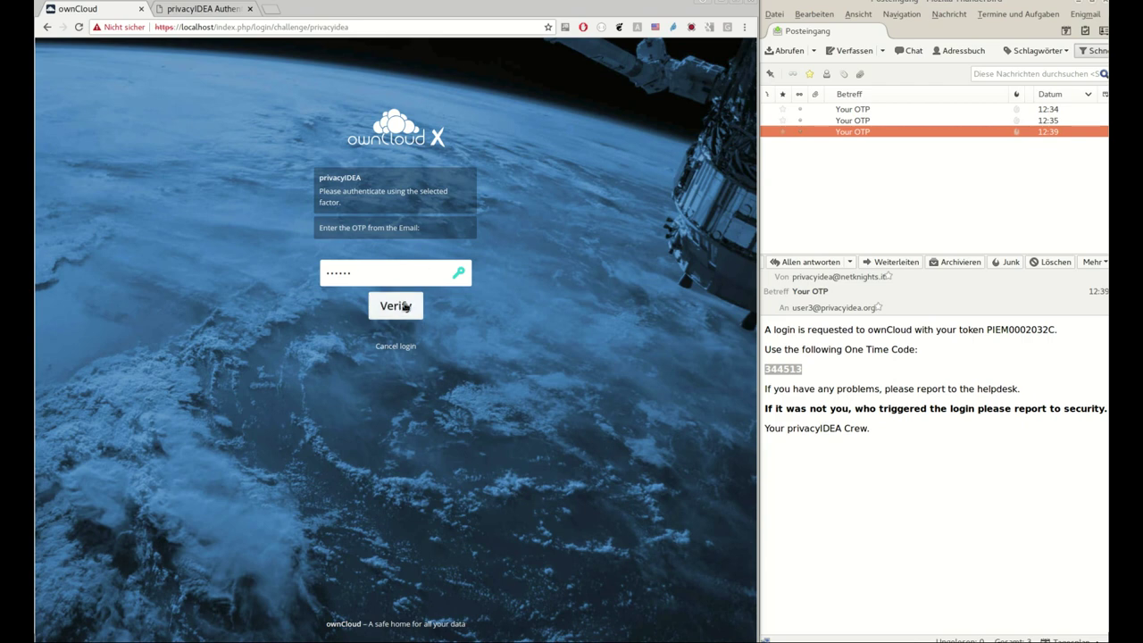
pyautogui.click(406, 306)
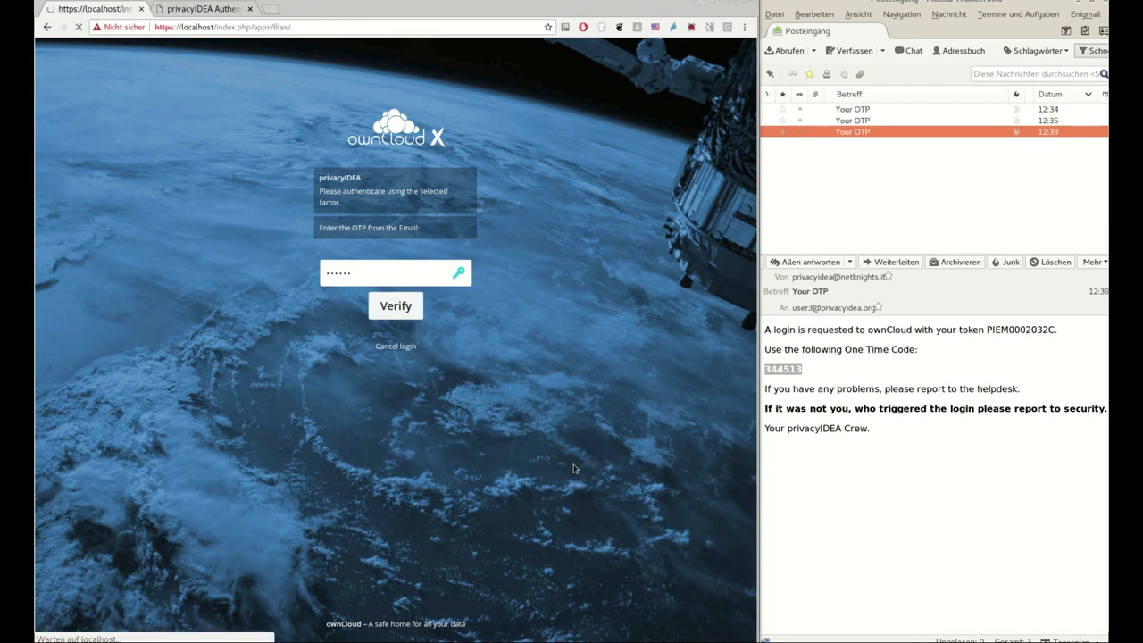